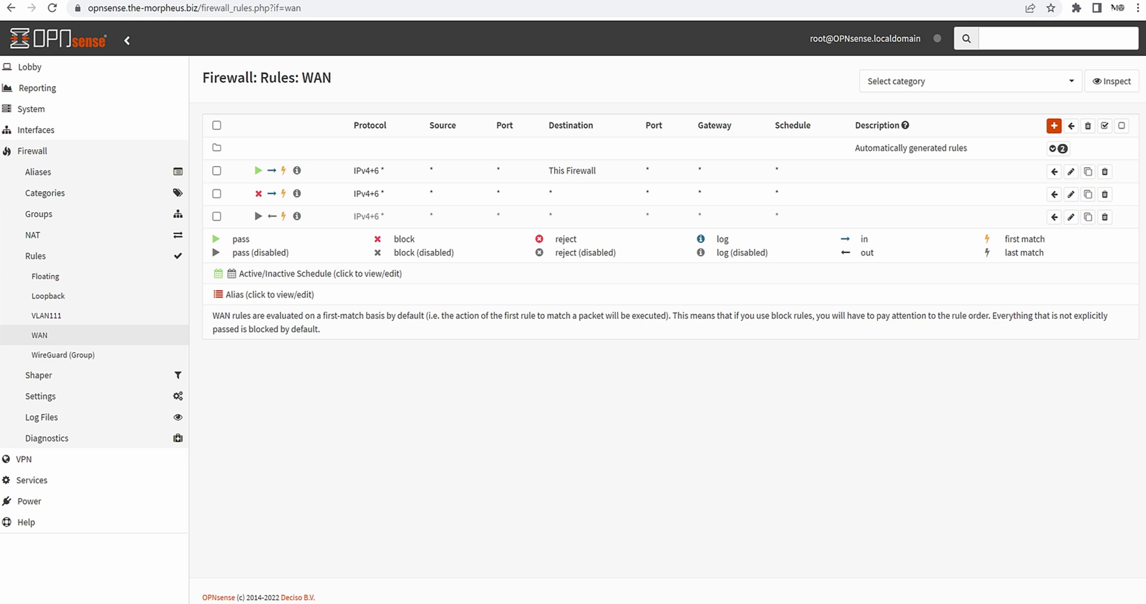
# - Reload the nginx web server page in its browser tab and return to the WAN firewall rules
pyautogui.click(503, 1)
pyautogui.click(53, 9)
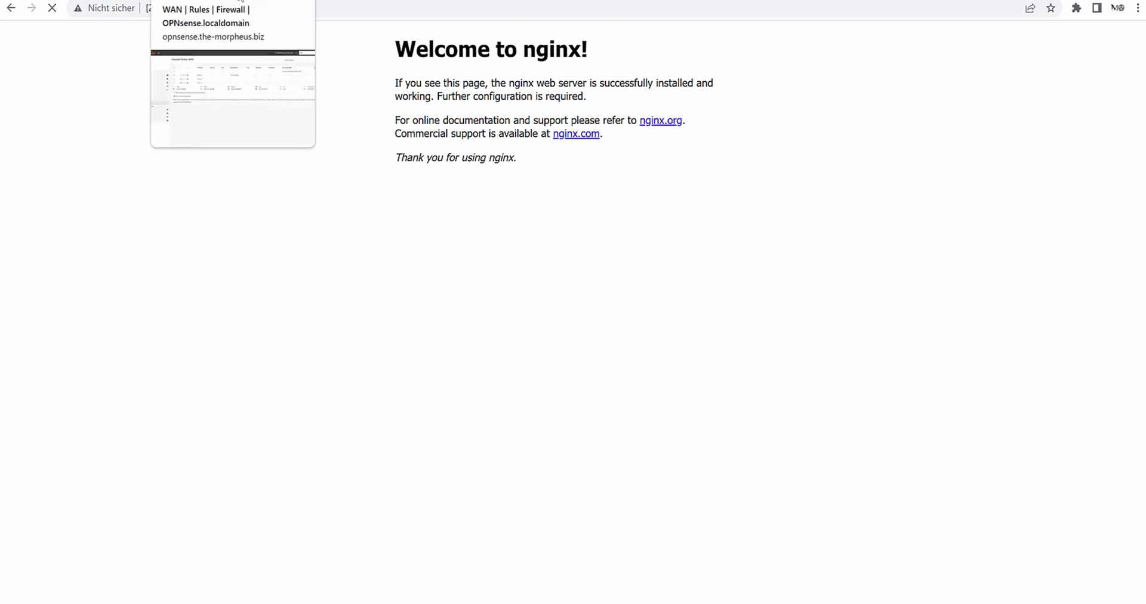
pyautogui.click(179, 0)
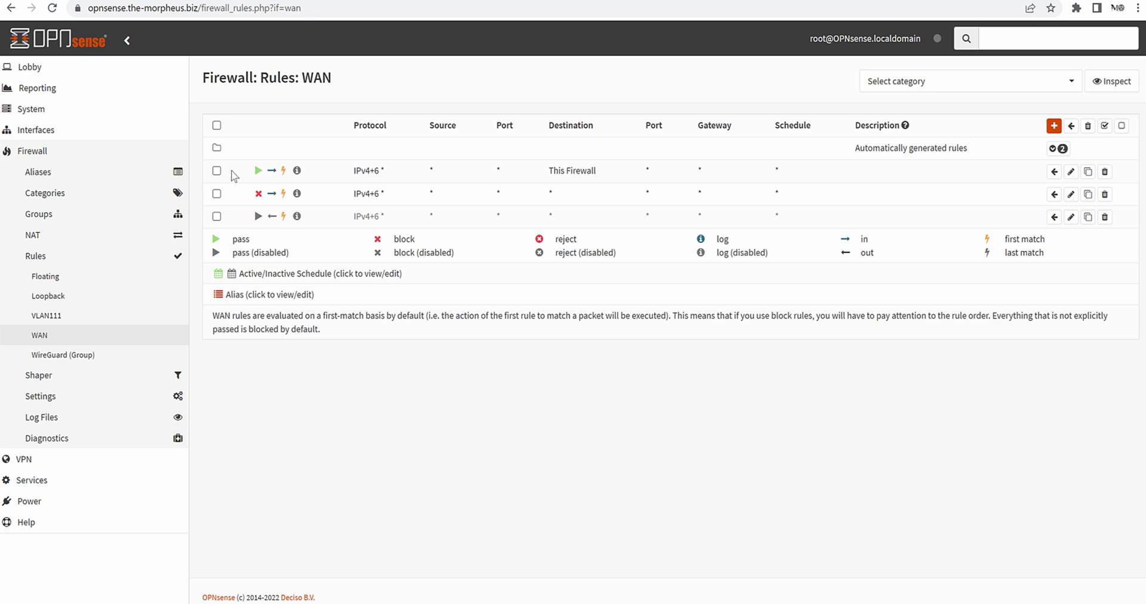
# - Examine the WAN block rule for all IPv4+6 traffic, including its source, destination, port, gateway and schedule
pyautogui.moveTo(238, 194); pyautogui.dragTo(825, 203)
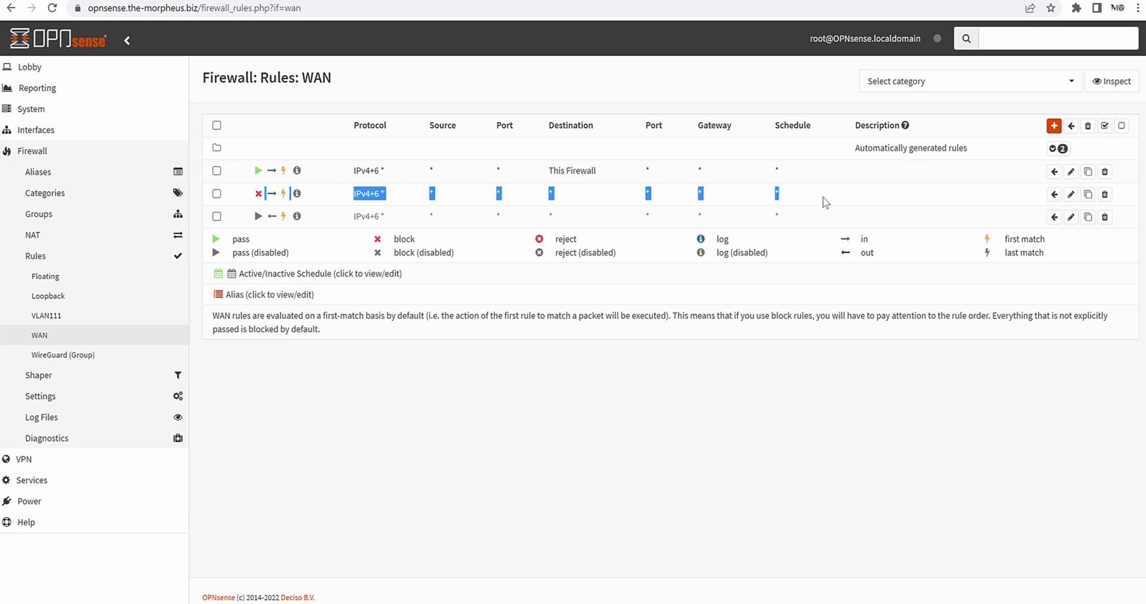
pyautogui.click(766, 385)
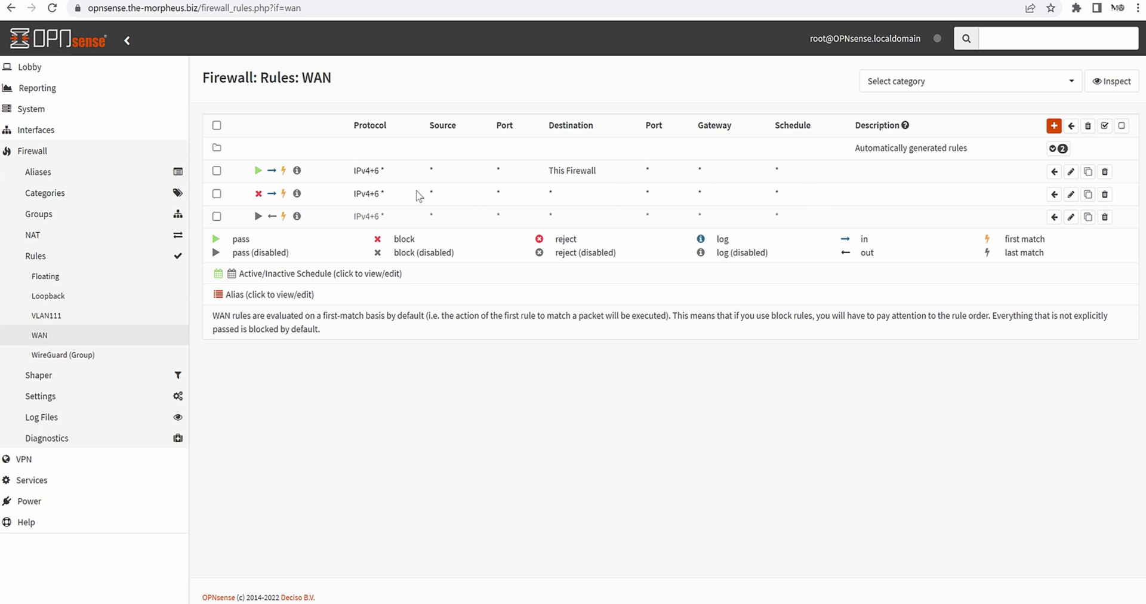
pyautogui.moveTo(404, 204); pyautogui.dragTo(794, 195)
pyautogui.click(578, 423)
pyautogui.moveTo(266, 201); pyautogui.dragTo(794, 205)
pyautogui.click(747, 438)
pyautogui.moveTo(240, 196); pyautogui.dragTo(783, 203)
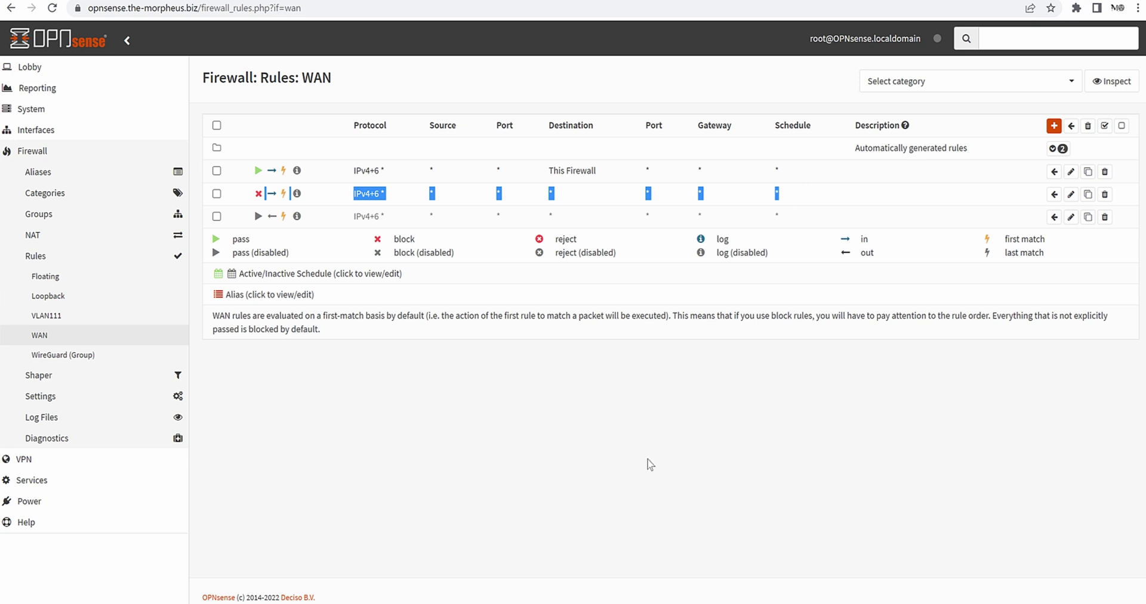
pyautogui.click(650, 464)
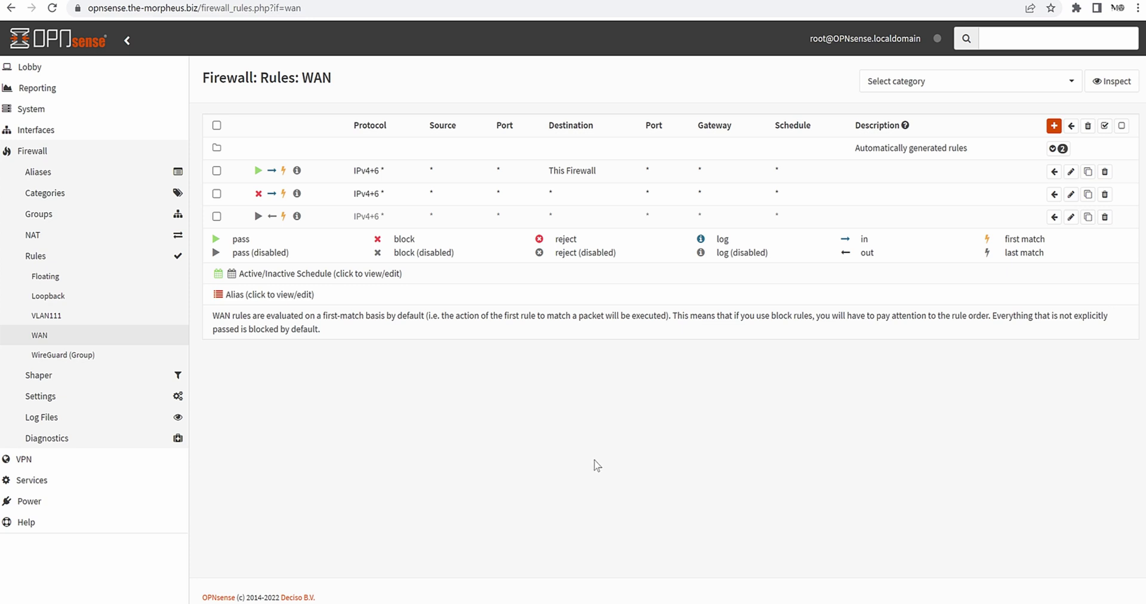
# - Examine the WAN pass rule's destination and port alongside the other rules and the interface heading
pyautogui.moveTo(346, 172); pyautogui.dragTo(772, 225)
pyautogui.click(686, 452)
pyautogui.moveTo(547, 171); pyautogui.dragTo(606, 177)
pyautogui.click(588, 184)
pyautogui.moveTo(302, 78); pyautogui.dragTo(203, 78)
pyautogui.click(339, 81)
pyautogui.moveTo(638, 171); pyautogui.dragTo(722, 172)
pyautogui.click(730, 327)
# - Open the WAN pass rule for This Firewall for editing and review its source and destination port range settings
pyautogui.click(1072, 172)
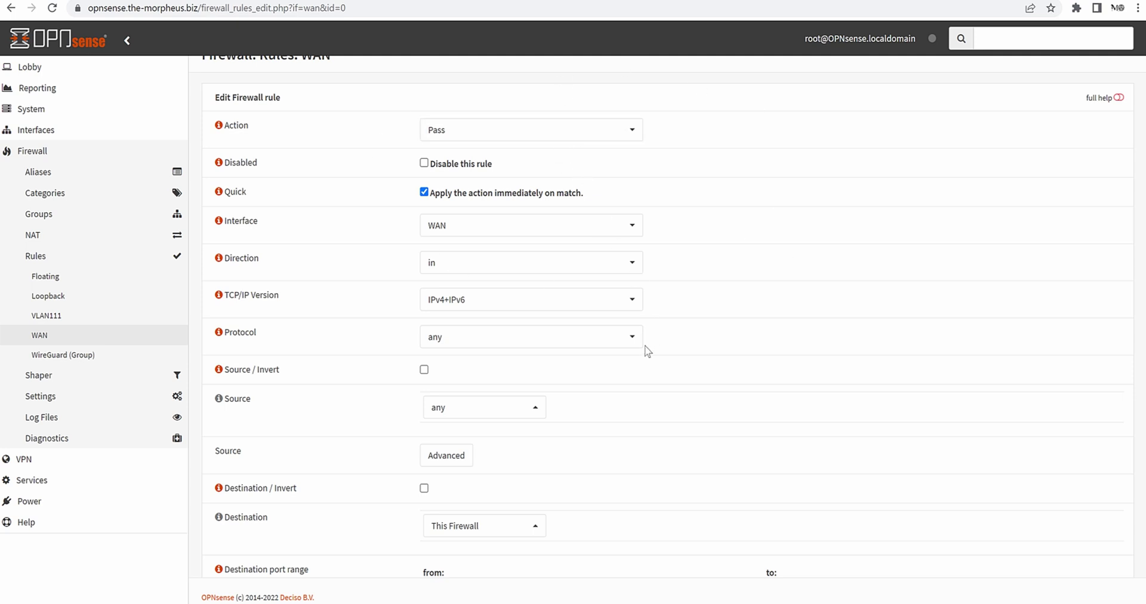
pyautogui.scroll(-1, 634, 351)
pyautogui.scroll(-3, 634, 351)
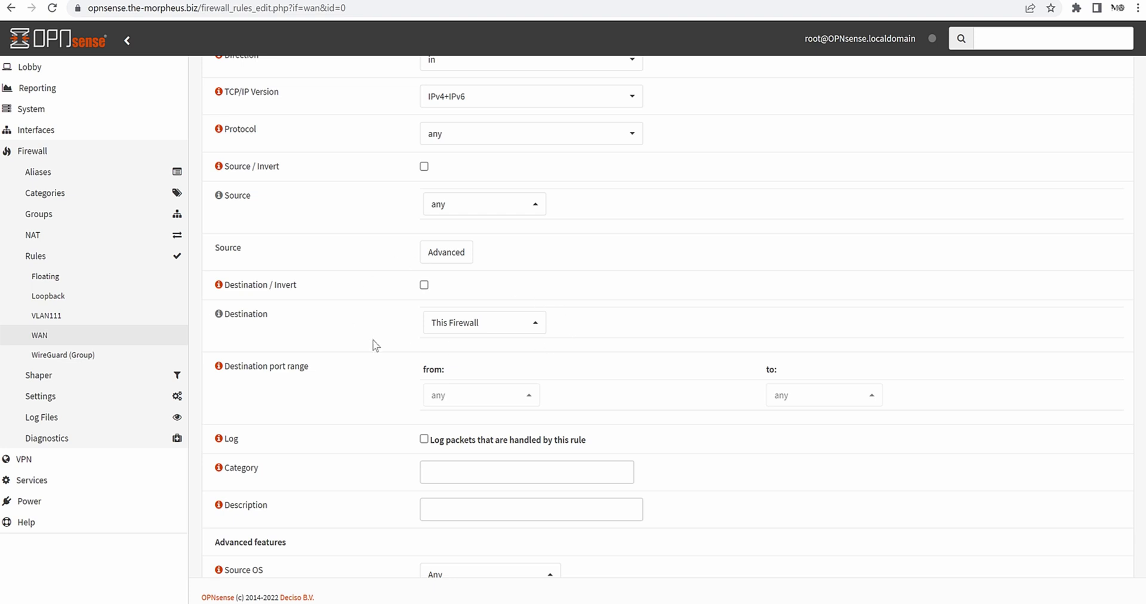
pyautogui.scroll(-2, 875, 304)
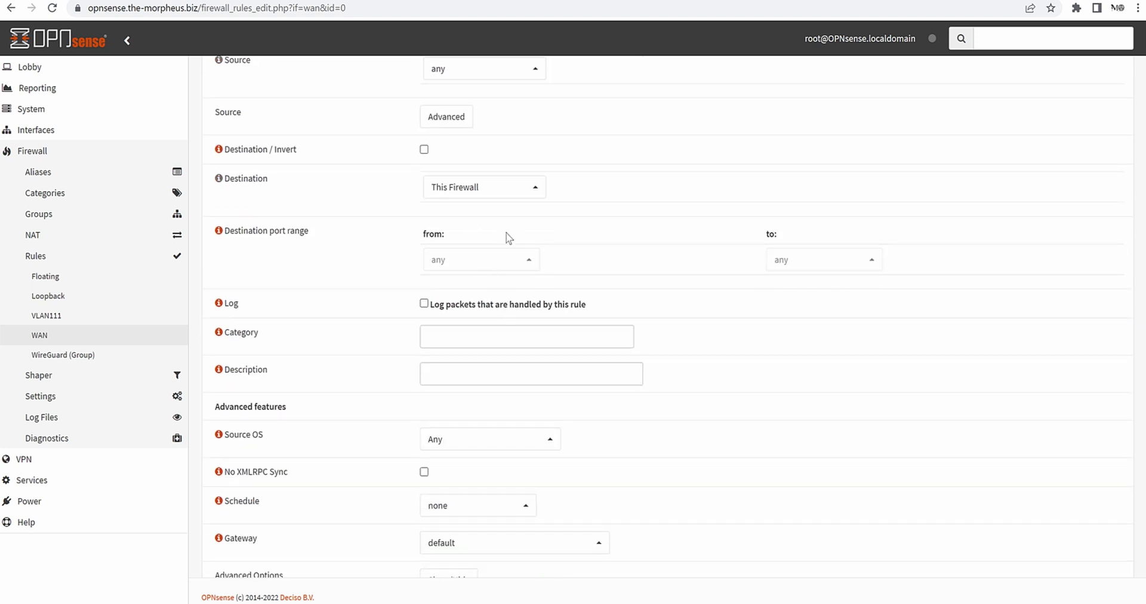
pyautogui.scroll(1, 430, 331)
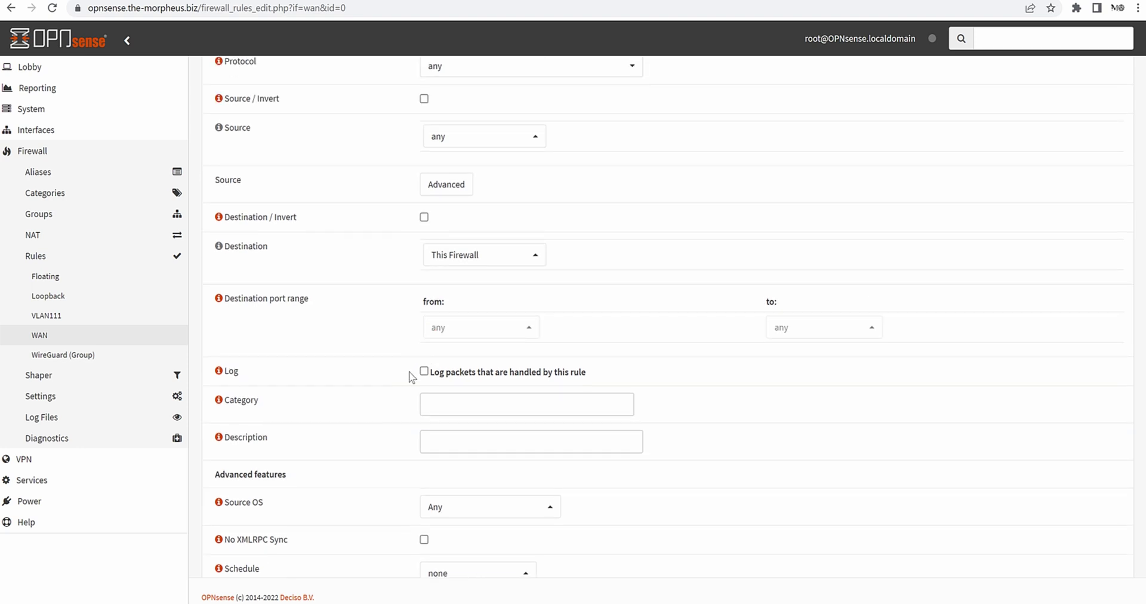
pyautogui.scroll(2, 410, 375)
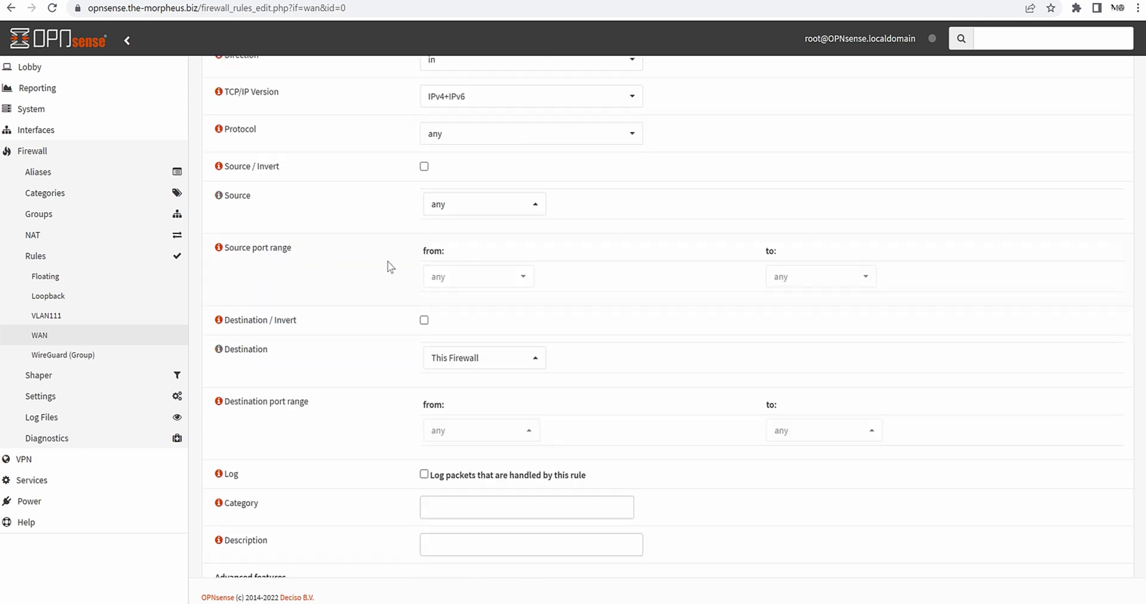
pyautogui.scroll(-1, 507, 281)
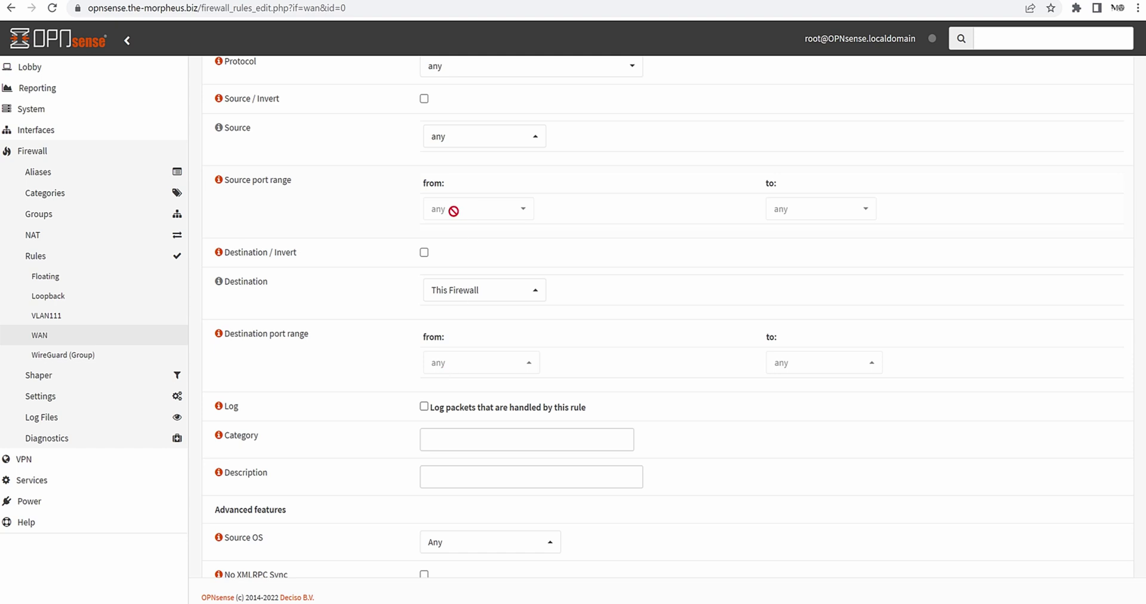
pyautogui.scroll(2, 442, 371)
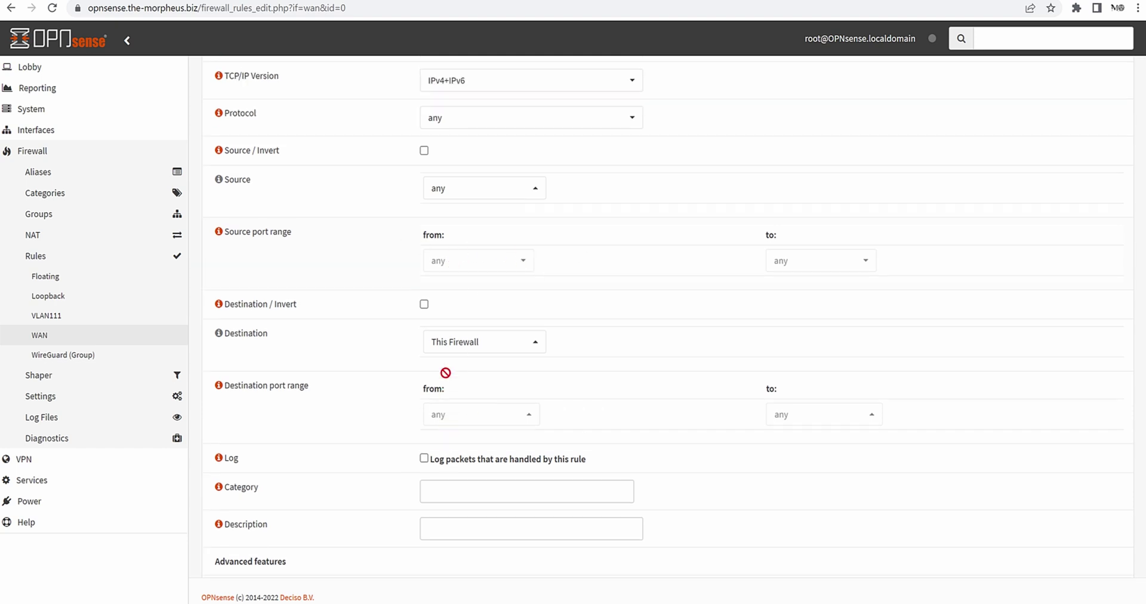
# - Look through the protocols available for the firewall rule without choosing one
pyautogui.click(503, 198)
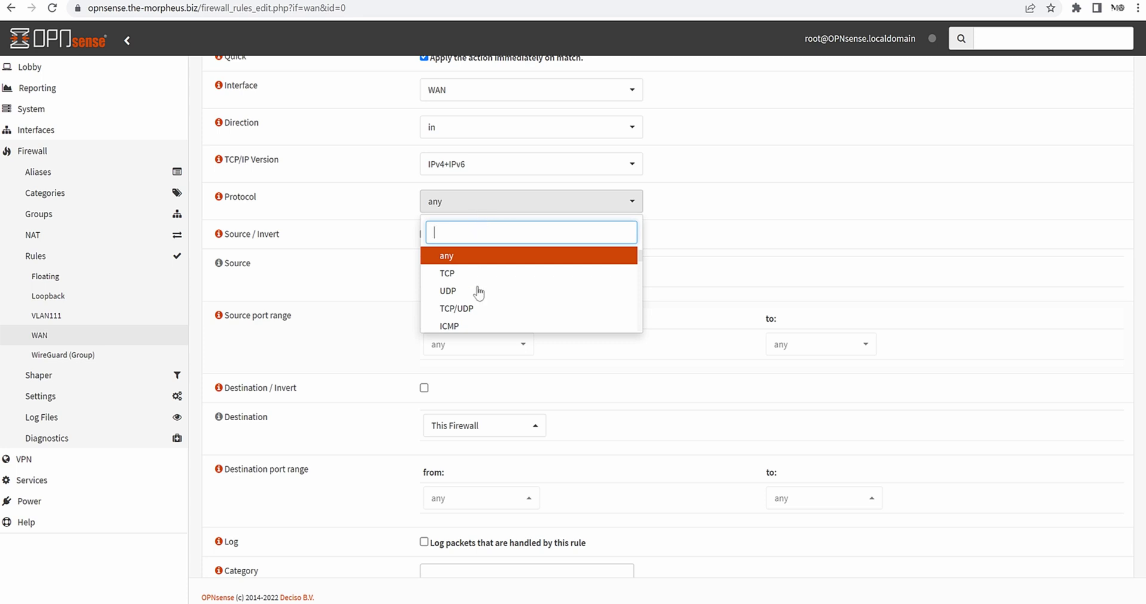
pyautogui.scroll(-1, 474, 290)
pyautogui.scroll(-1, 471, 272)
pyautogui.scroll(1, 474, 292)
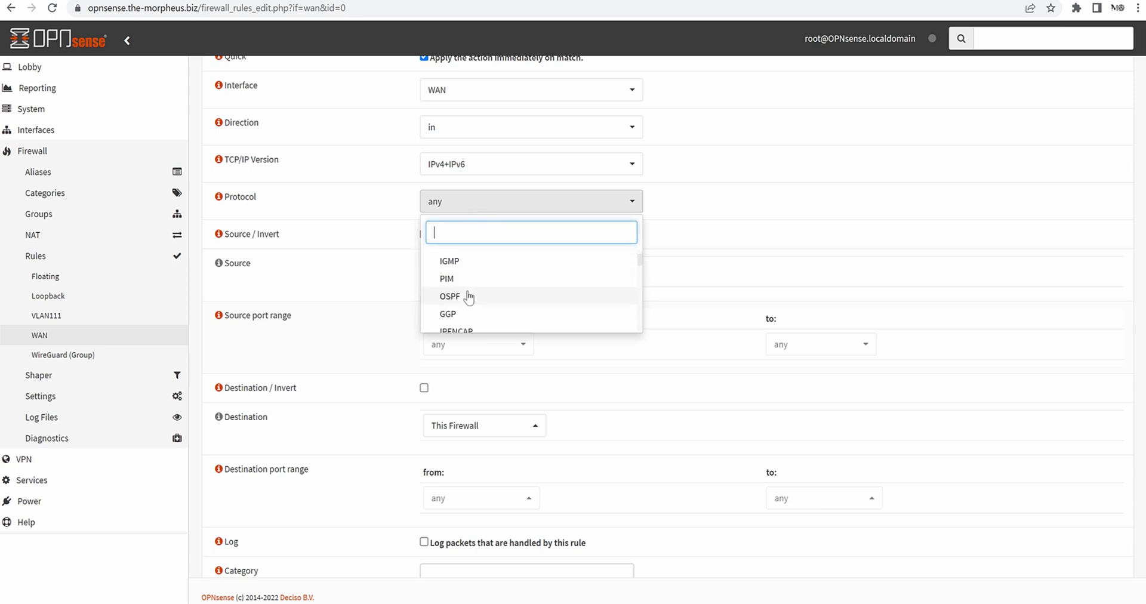
pyautogui.scroll(1, 468, 284)
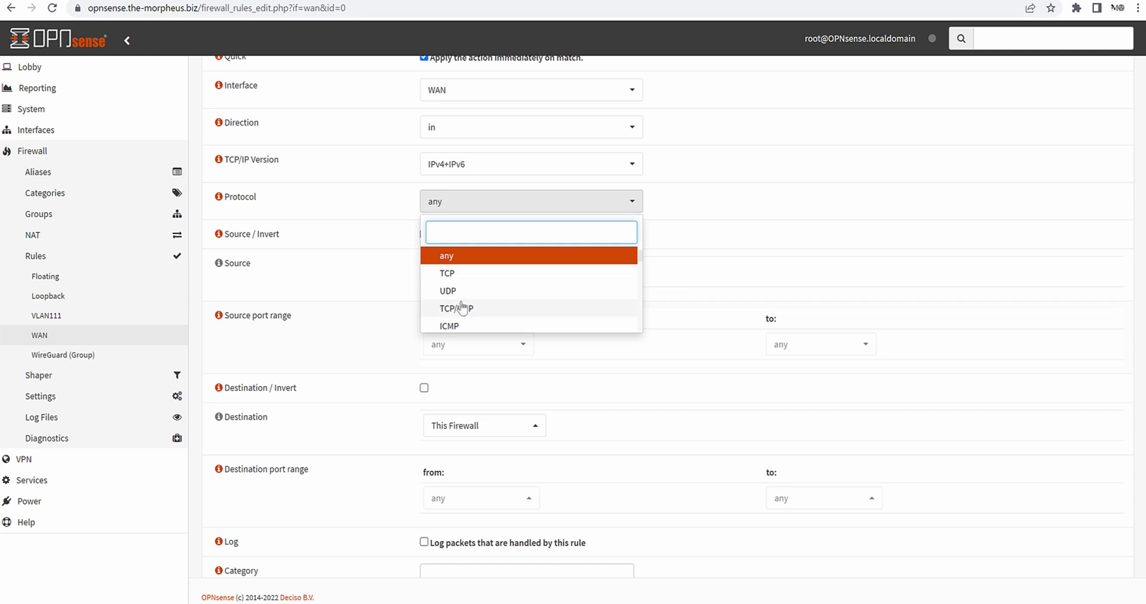
pyautogui.scroll(-1, 465, 322)
pyautogui.scroll(-2, 462, 298)
pyautogui.scroll(3, 463, 305)
pyautogui.scroll(-3, 480, 316)
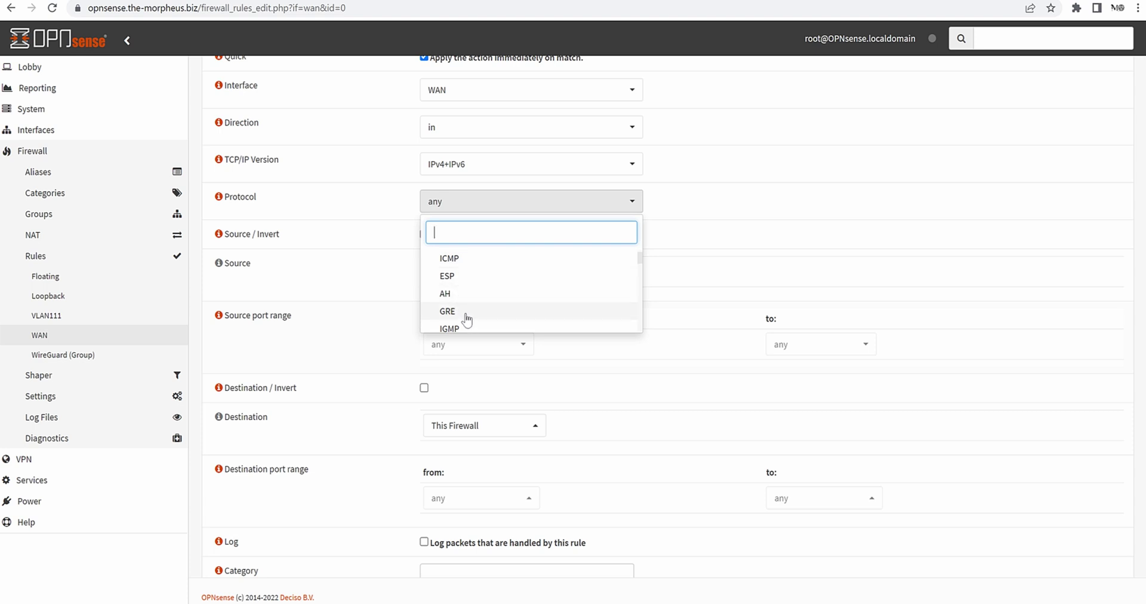
pyautogui.scroll(-2, 468, 311)
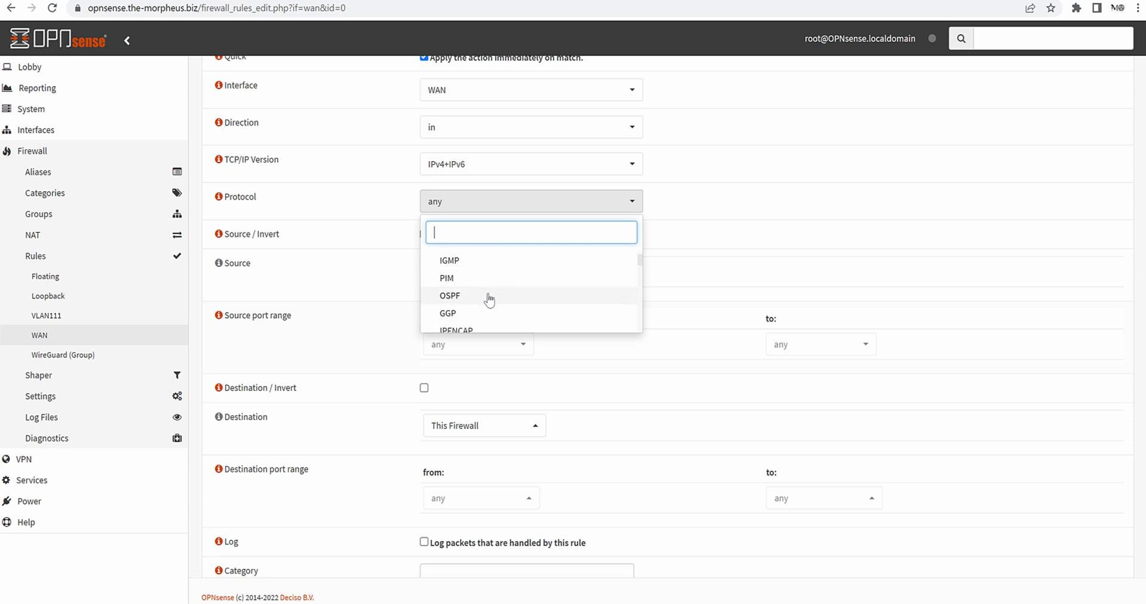
pyautogui.scroll(-5, 490, 295)
pyautogui.scroll(-8, 494, 293)
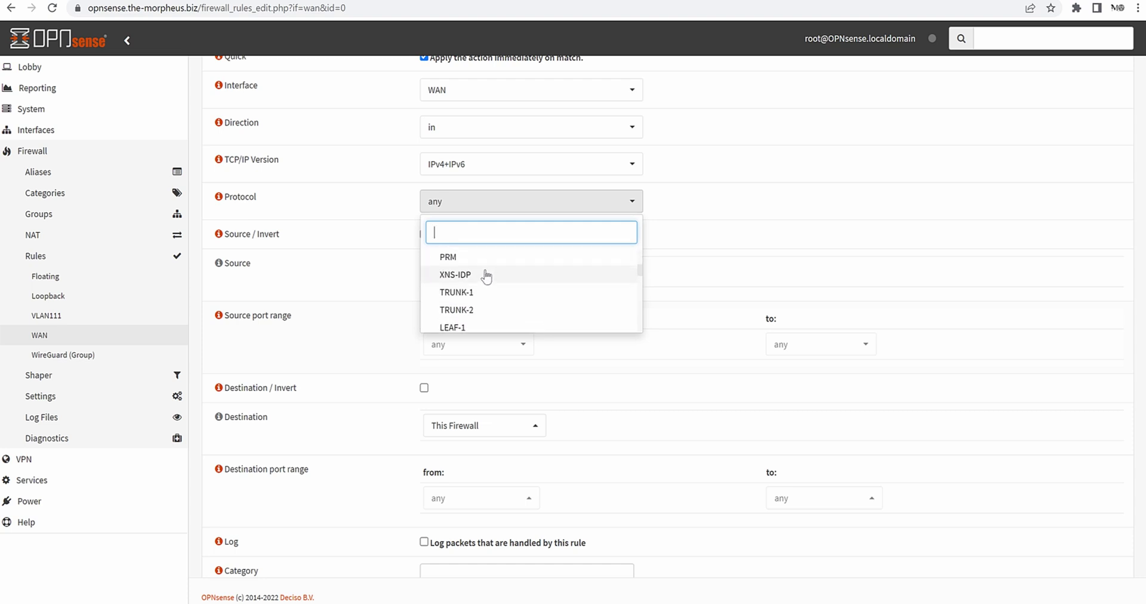
pyautogui.scroll(-20, 478, 275)
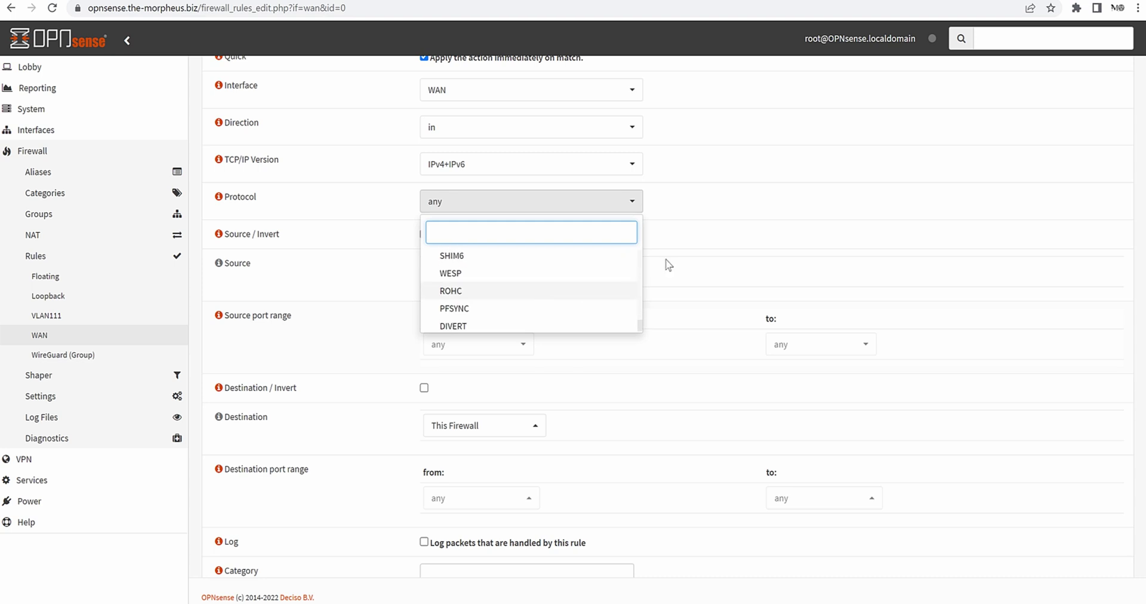
pyautogui.click(709, 249)
pyautogui.scroll(3, 561, 289)
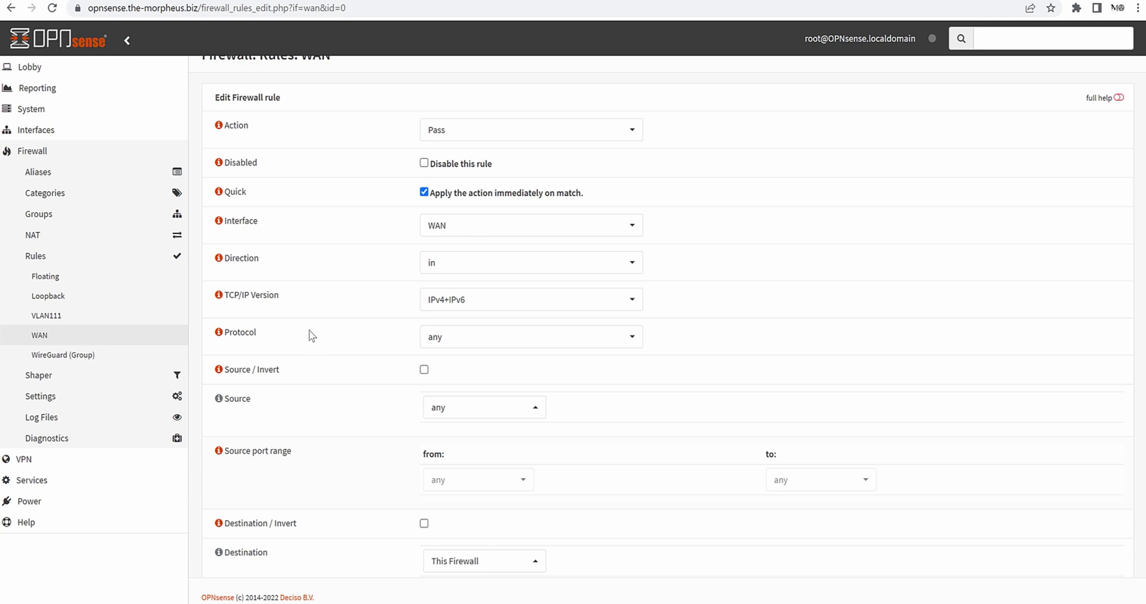
# - Set the WAN pass rule's protocol to TCP and check the other available protocols
pyautogui.click(482, 340)
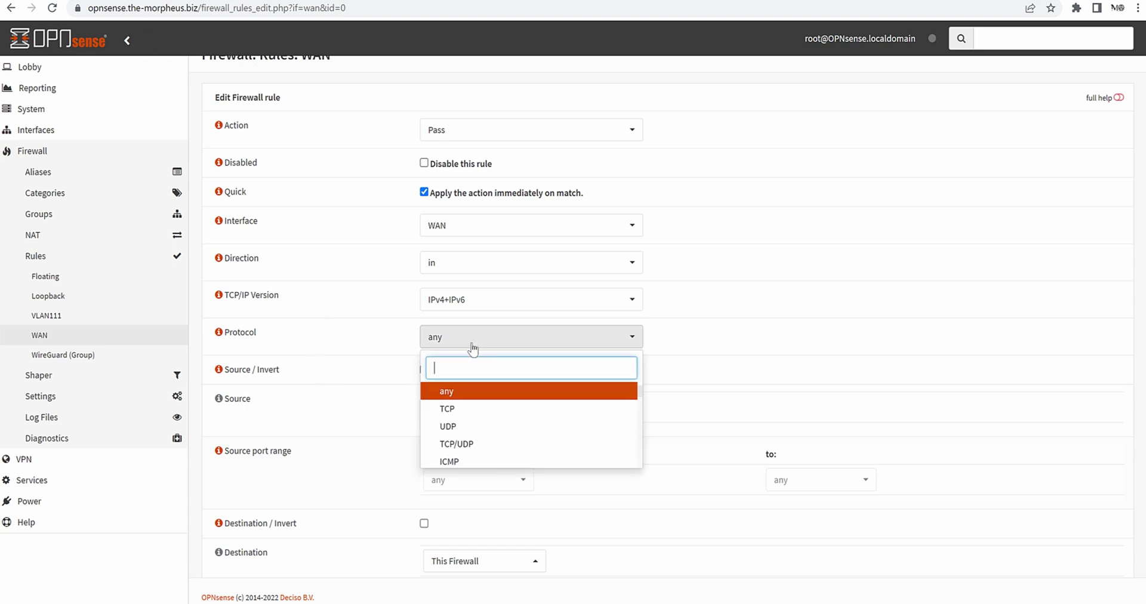
pyautogui.click(450, 412)
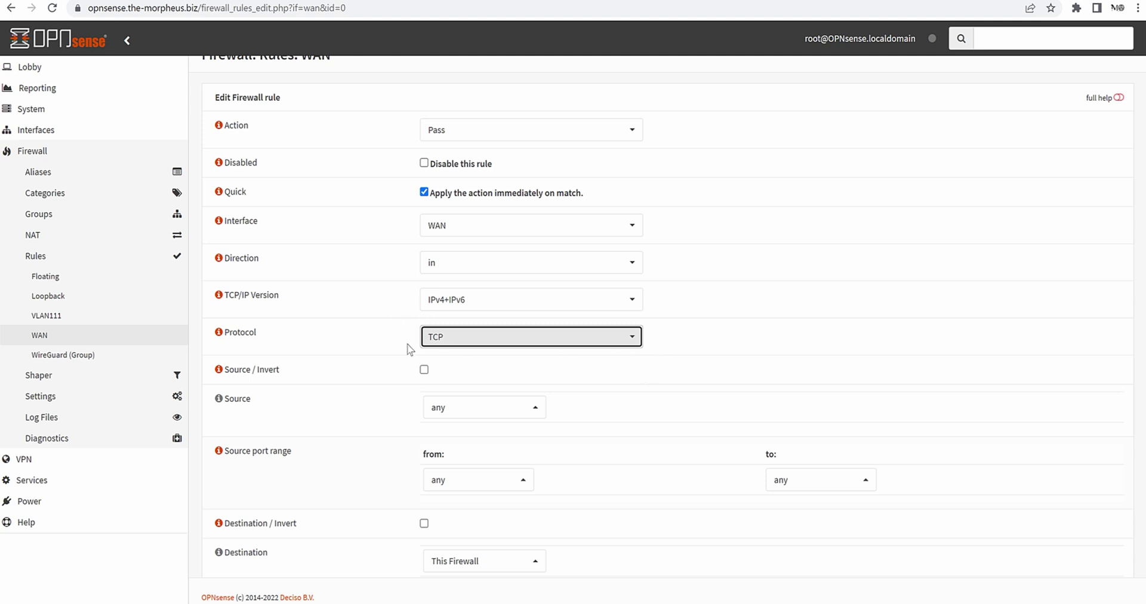
pyautogui.click(427, 347)
pyautogui.scroll(-3, 474, 430)
pyautogui.scroll(3, 486, 447)
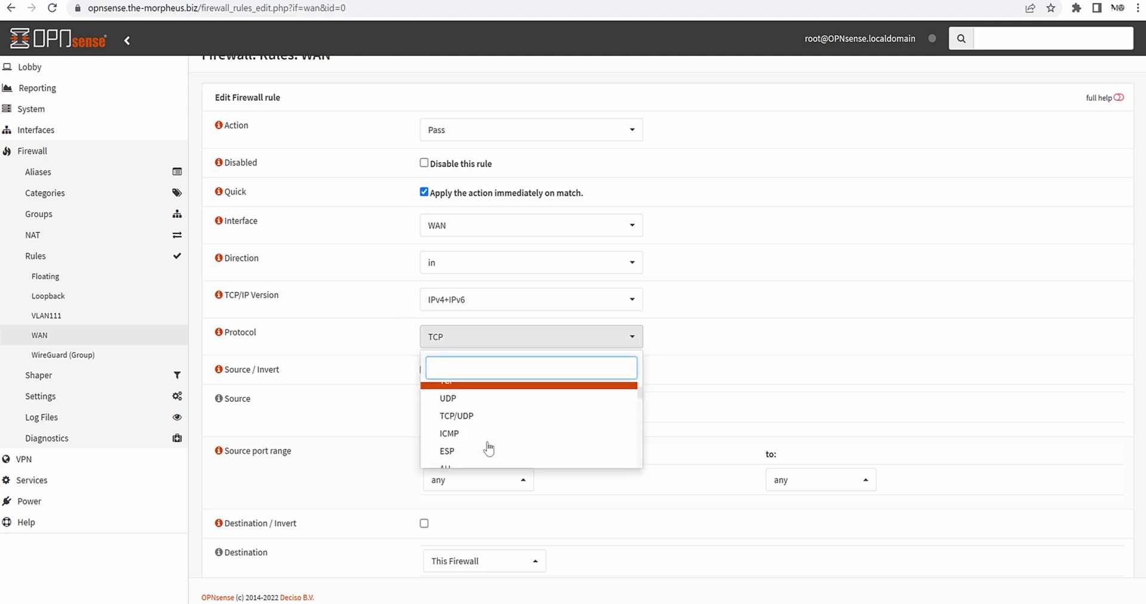
pyautogui.click(746, 344)
# - Check the browser's site and connection security information for the OPNsense page
pyautogui.scroll(-3, 726, 376)
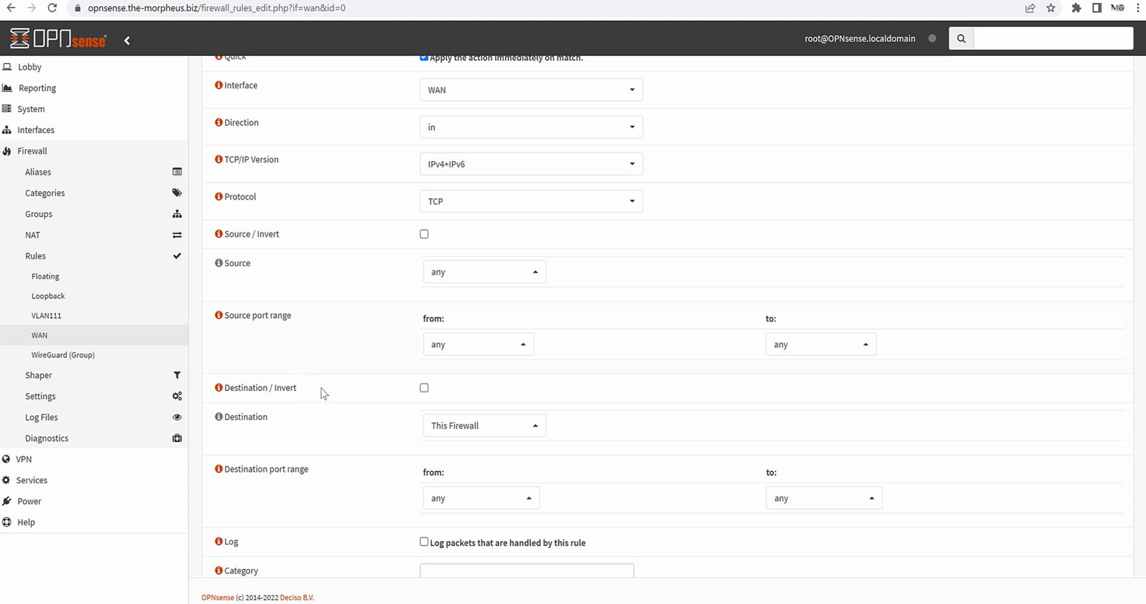
pyautogui.scroll(-2, 322, 388)
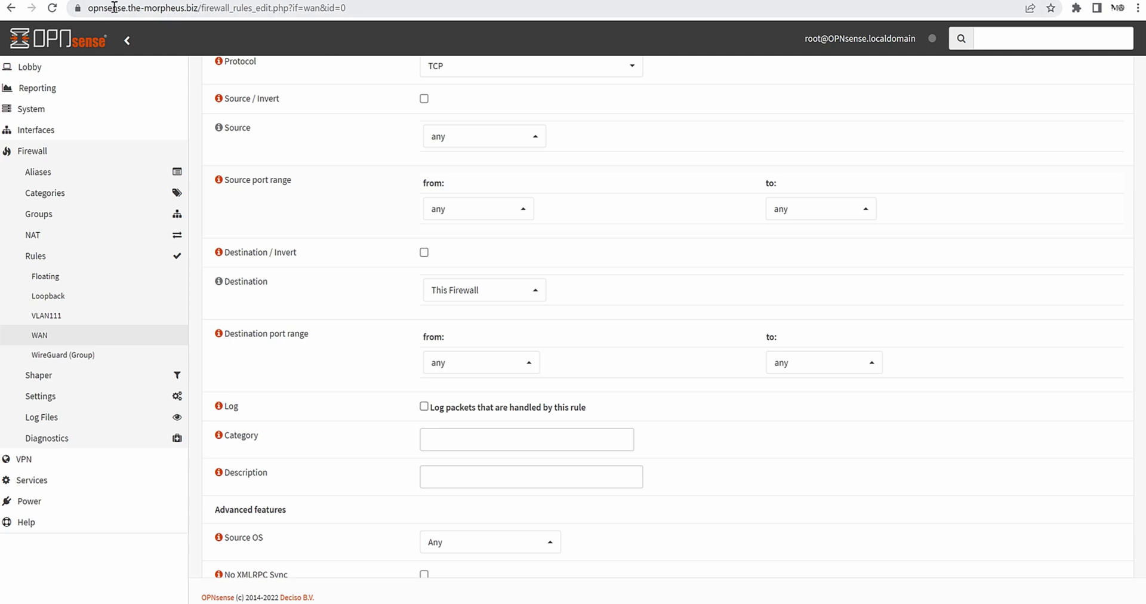
pyautogui.click(78, 7)
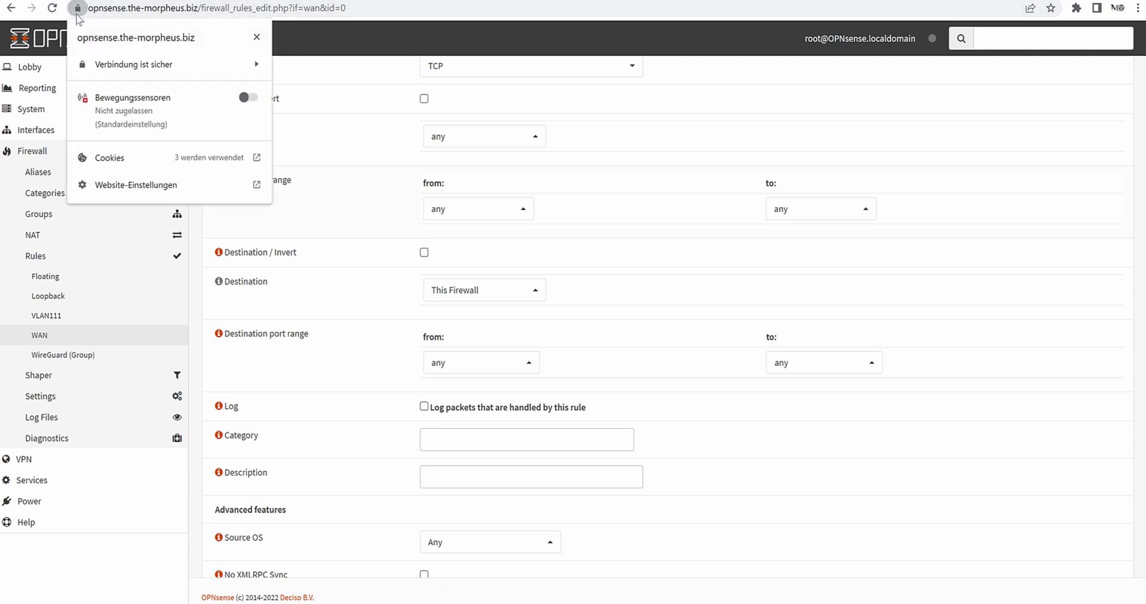
pyautogui.click(344, 375)
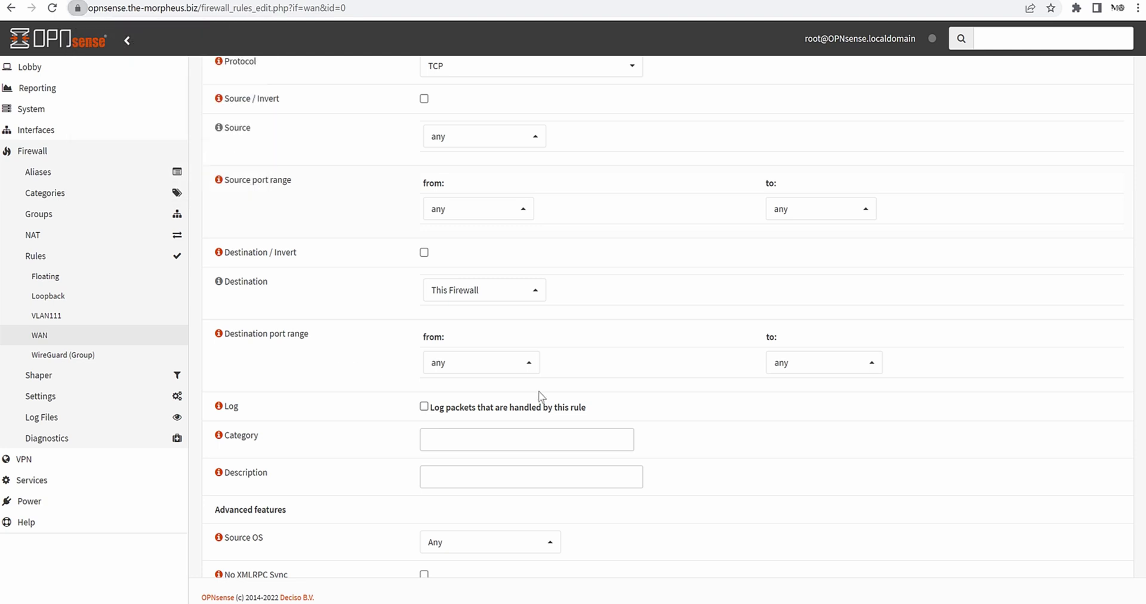
# - Set the WAN pass rule's destination port range from HTTPS to HTTPS
pyautogui.click(490, 371)
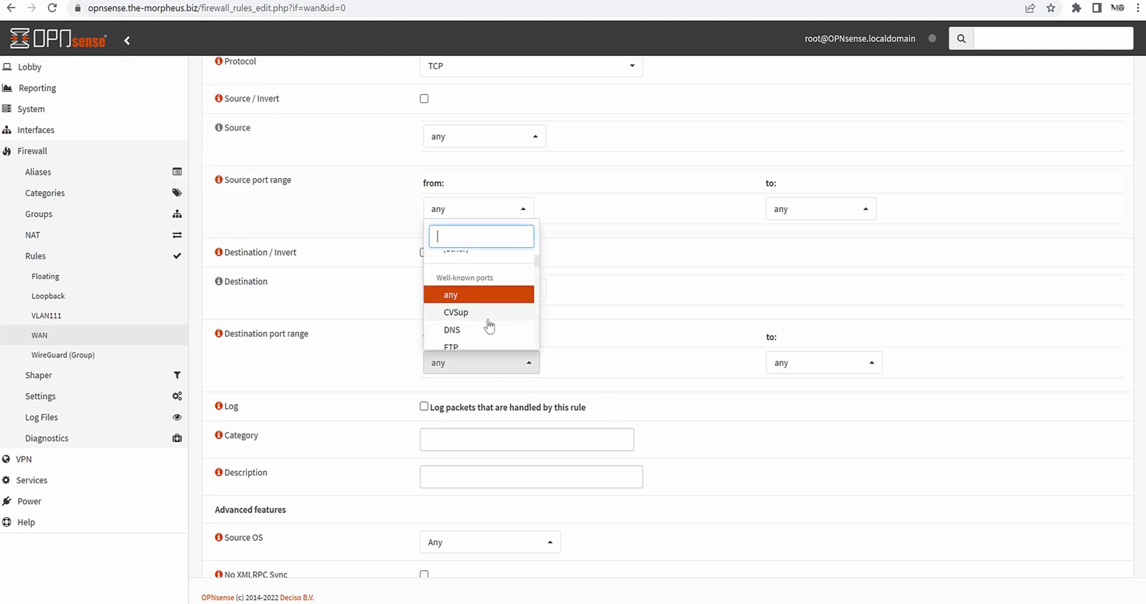
pyautogui.scroll(-2, 488, 325)
pyautogui.scroll(2, 496, 299)
pyautogui.scroll(-4, 486, 317)
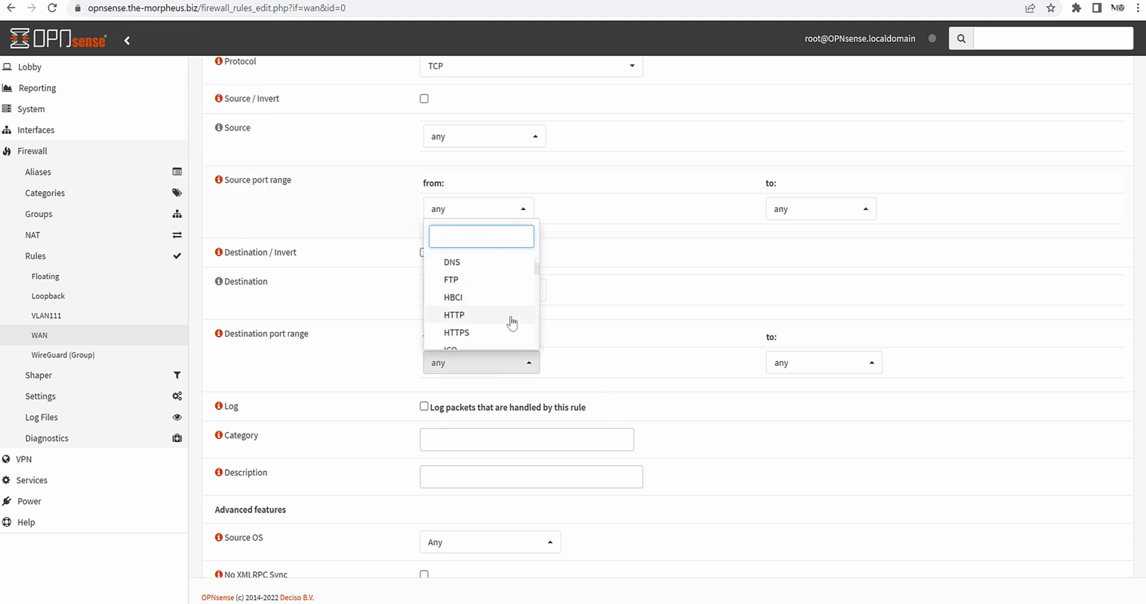
pyautogui.click(472, 265)
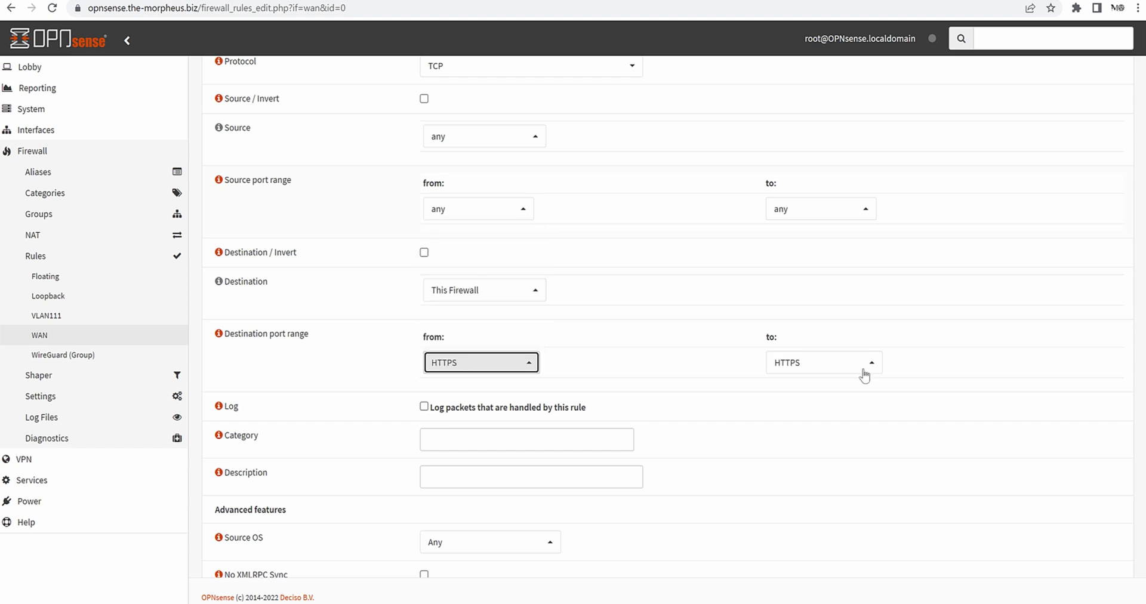
pyautogui.click(623, 370)
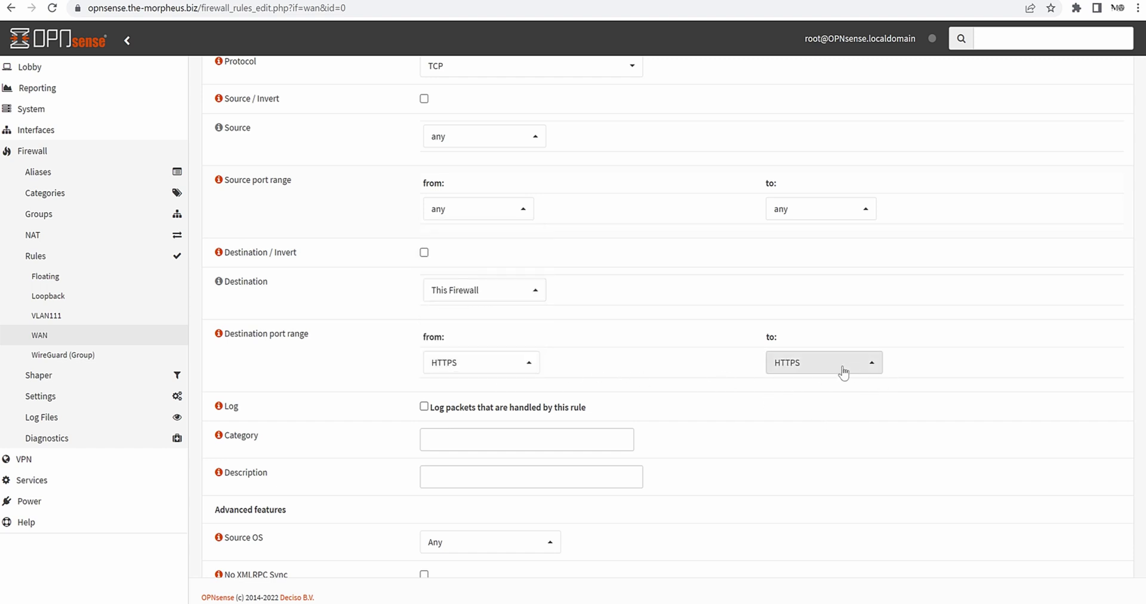
# - Look through the services available as the start of the destination port range without changing the selection
pyautogui.click(469, 355)
pyautogui.scroll(-6, 494, 326)
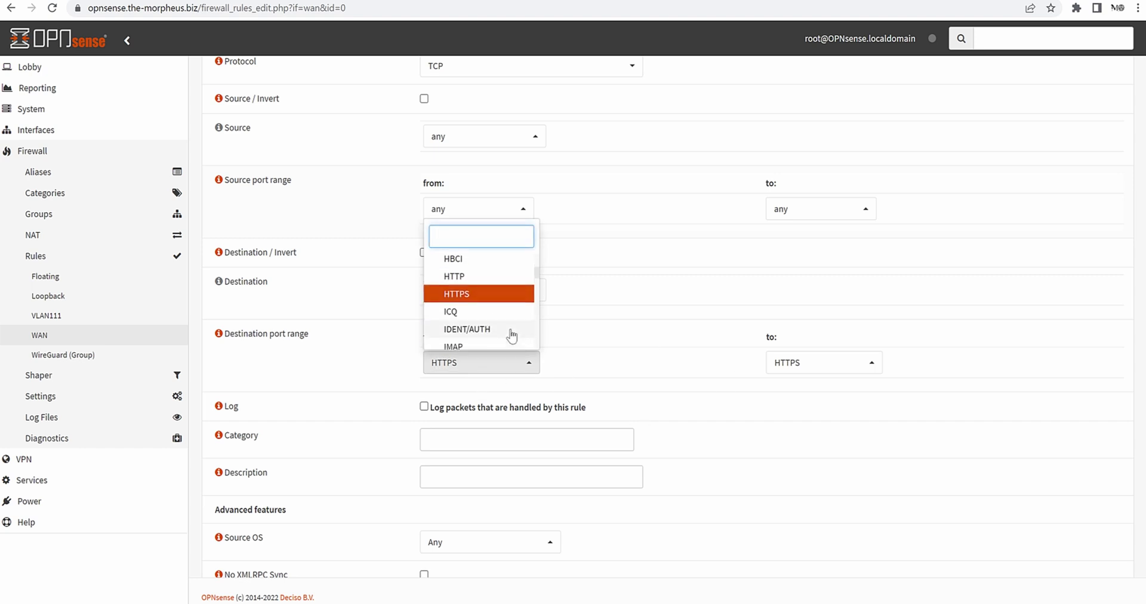
pyautogui.scroll(-3, 487, 328)
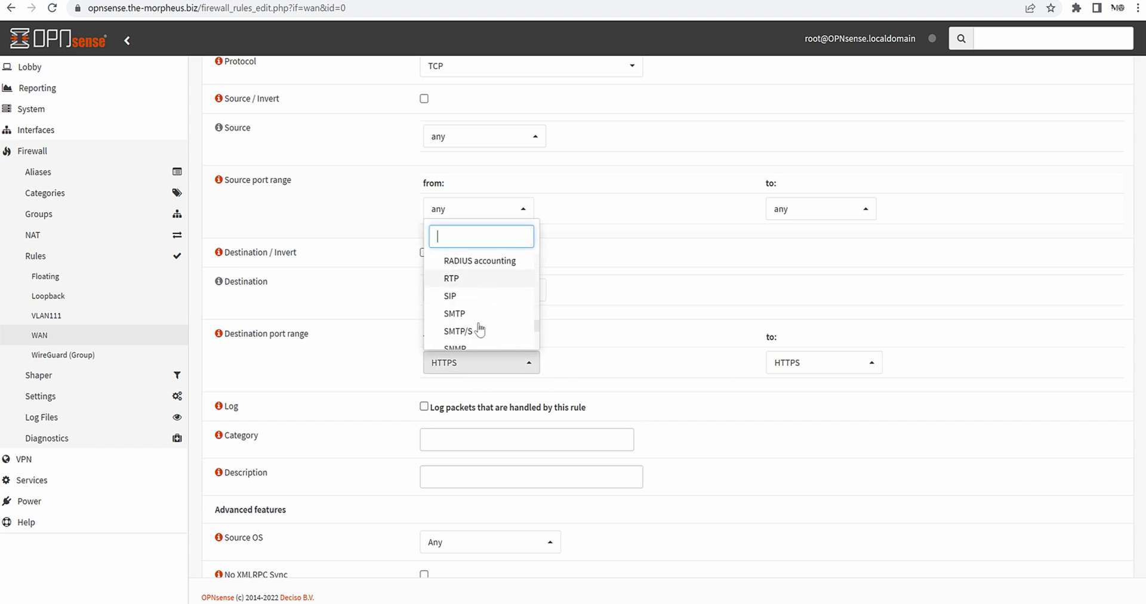
pyautogui.scroll(2, 487, 331)
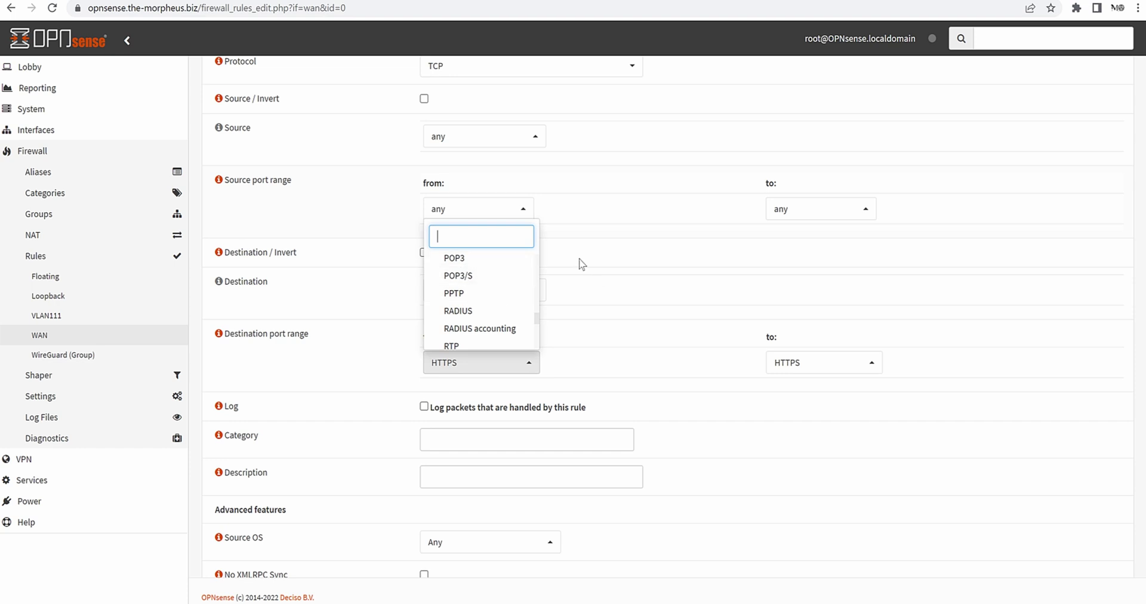
pyautogui.scroll(-2, 513, 316)
pyautogui.scroll(-2, 478, 315)
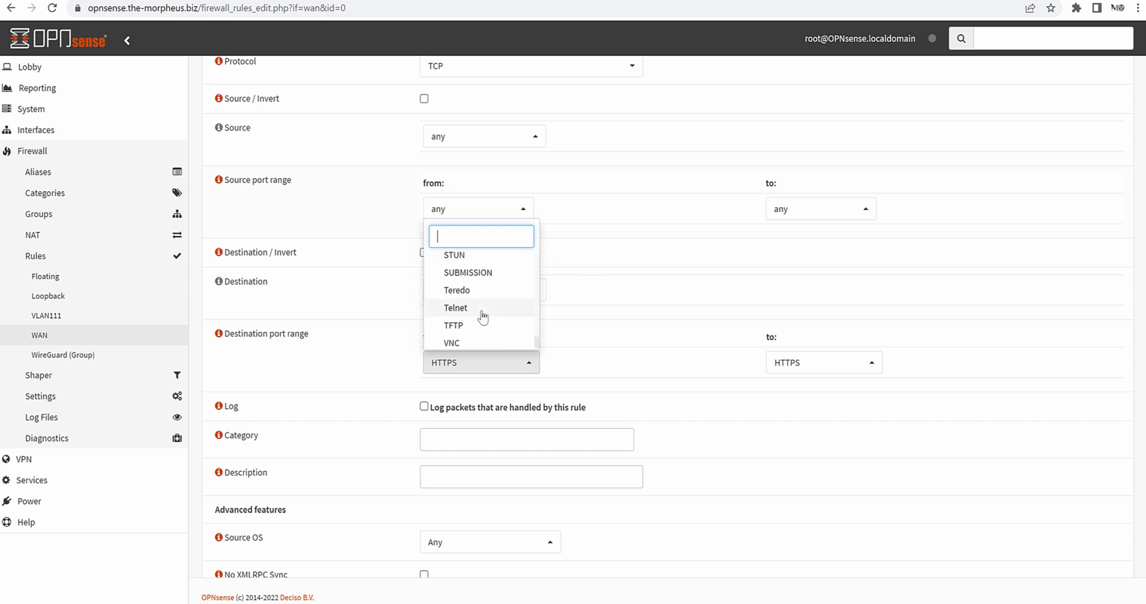
pyautogui.scroll(8, 486, 318)
pyautogui.click(621, 355)
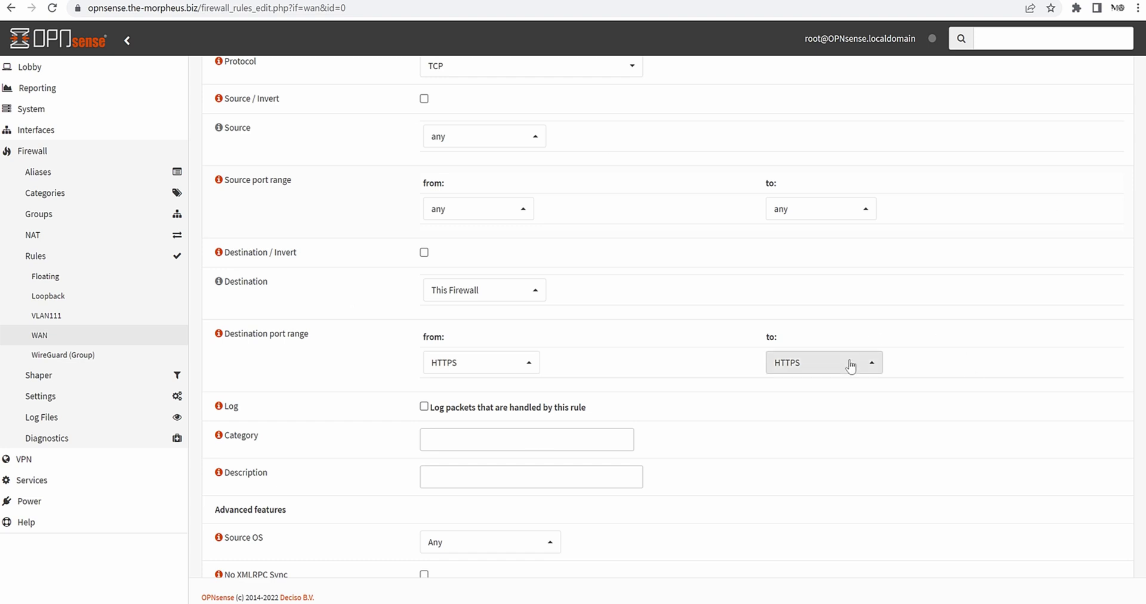
# - Enable logging of packets handled by the WAN pass rule
pyautogui.scroll(-1, 852, 361)
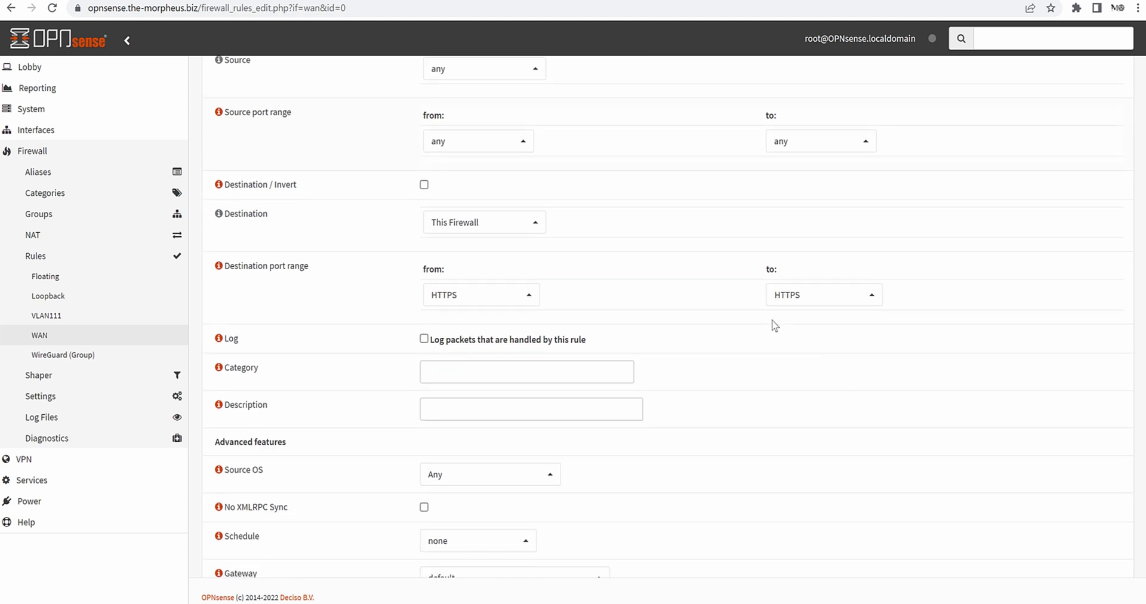
pyautogui.click(424, 339)
pyautogui.scroll(-1, 711, 397)
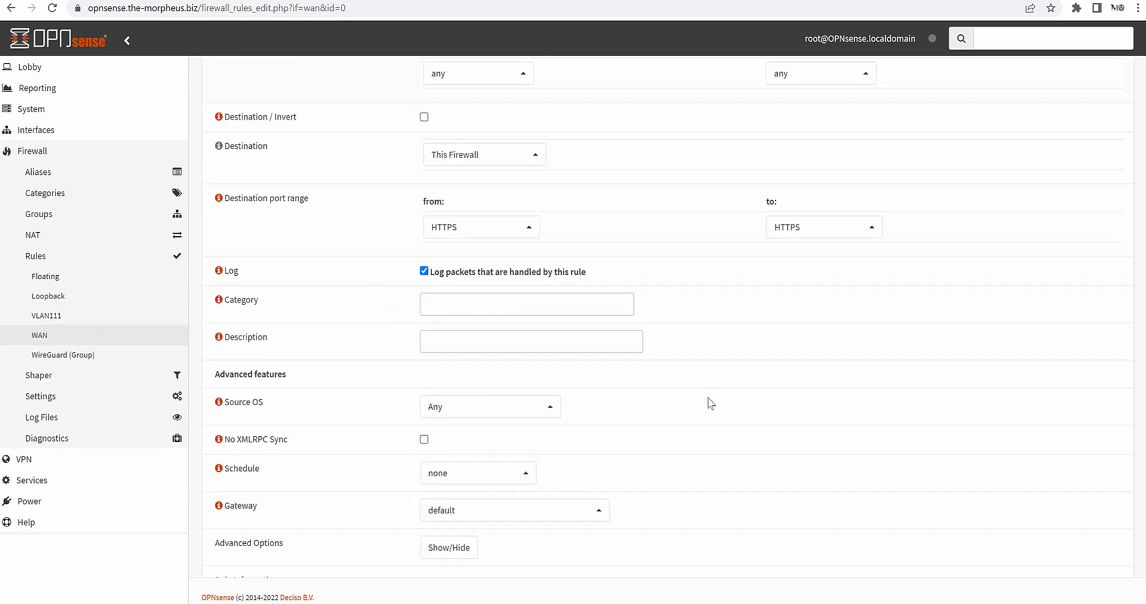
# - Look through the operating systems available as Source OS for the rule without choosing one
pyautogui.scroll(-2, 711, 403)
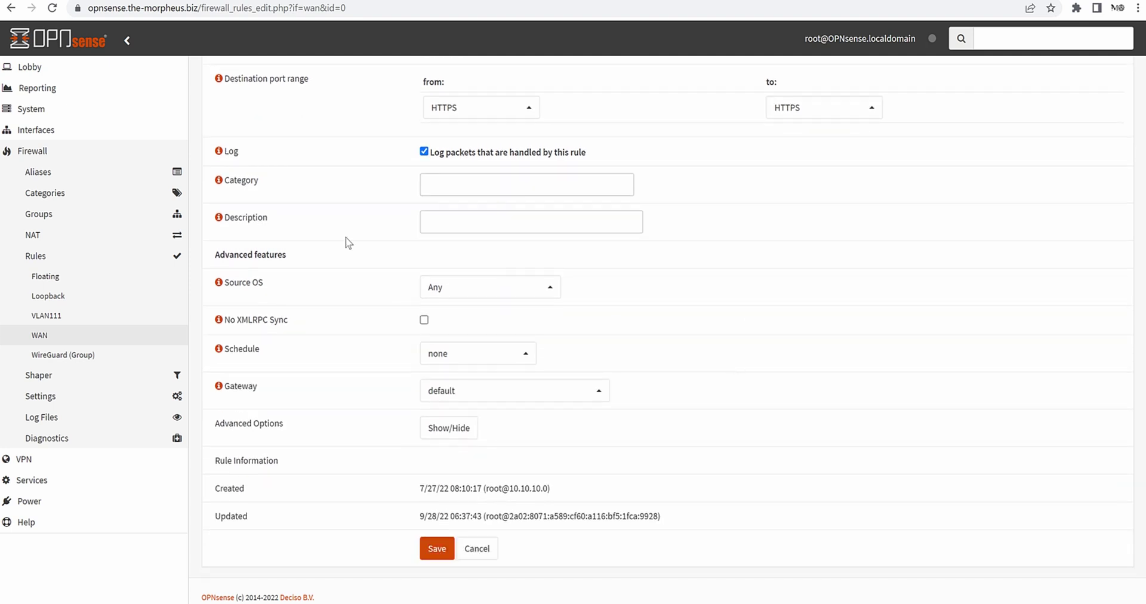
pyautogui.click(514, 292)
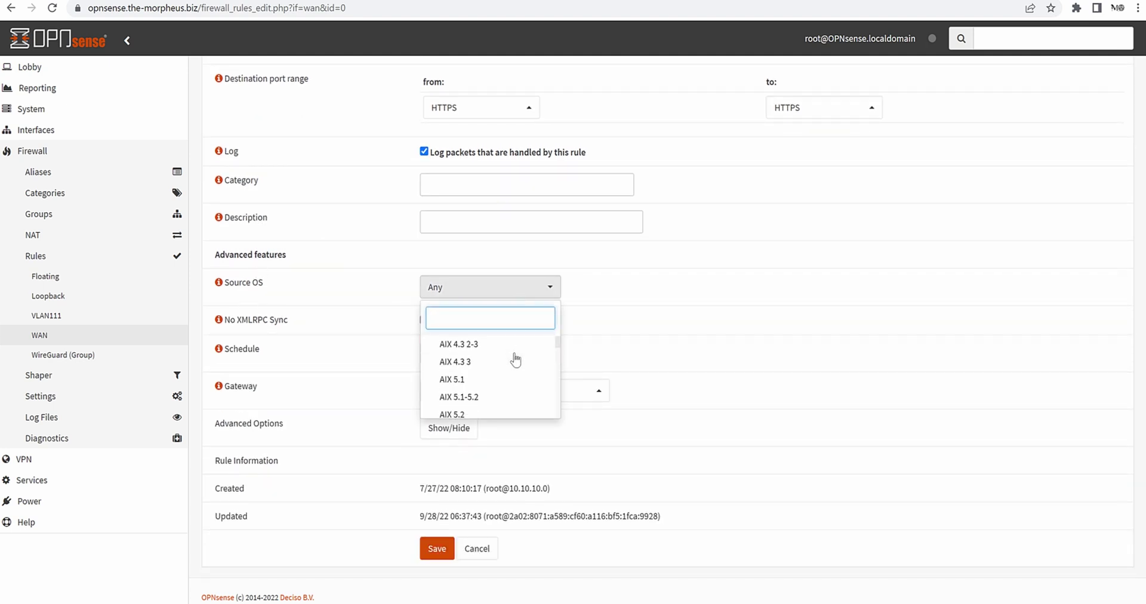
pyautogui.scroll(-8, 515, 360)
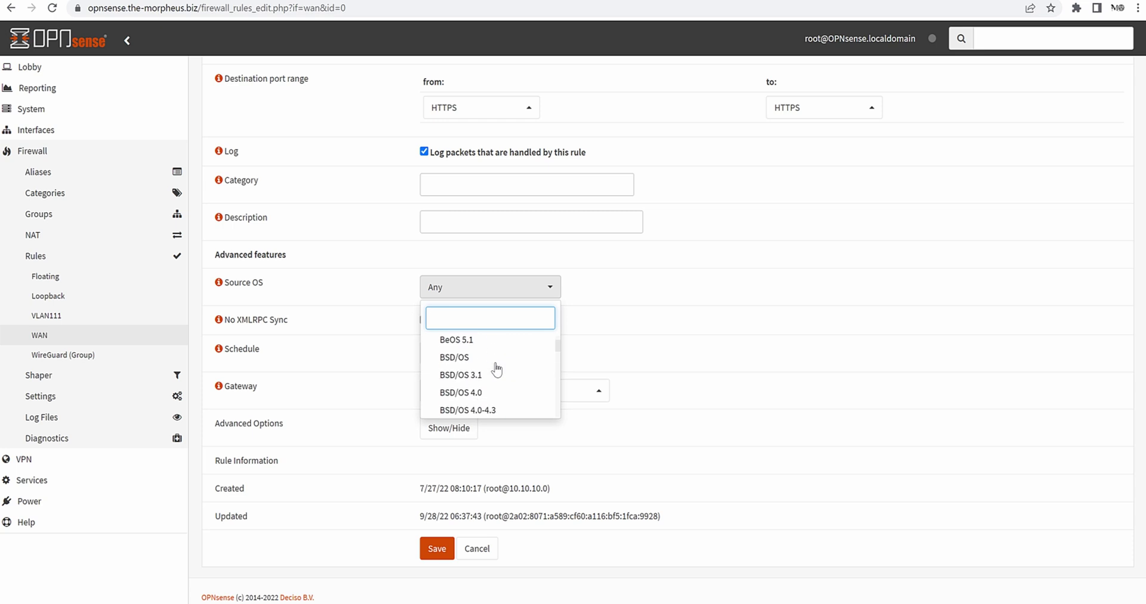
pyautogui.scroll(-10, 497, 370)
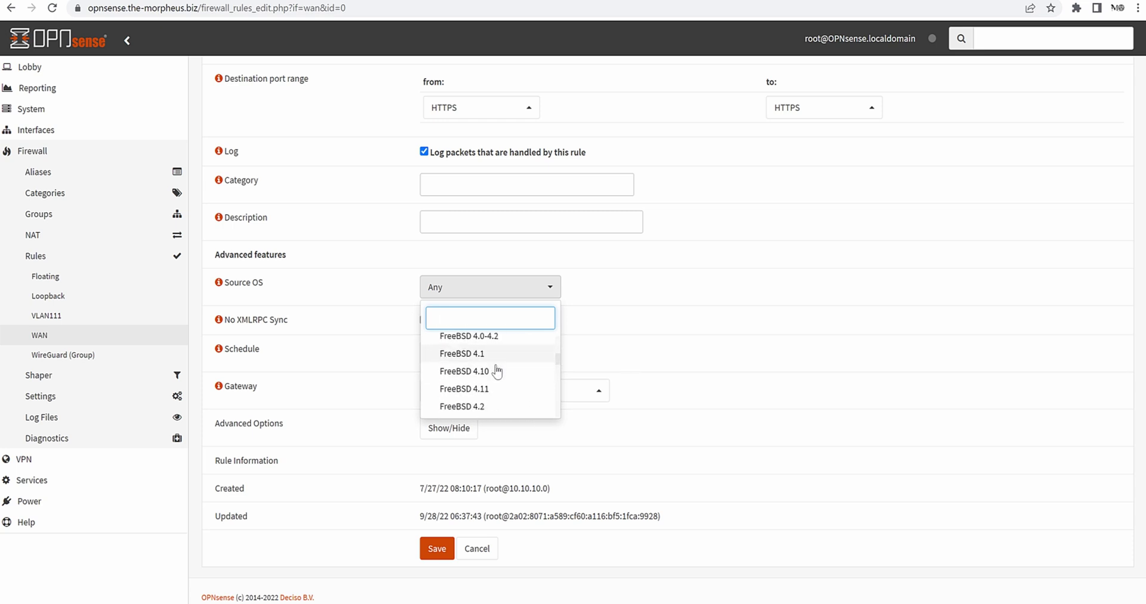
pyautogui.scroll(-10, 497, 370)
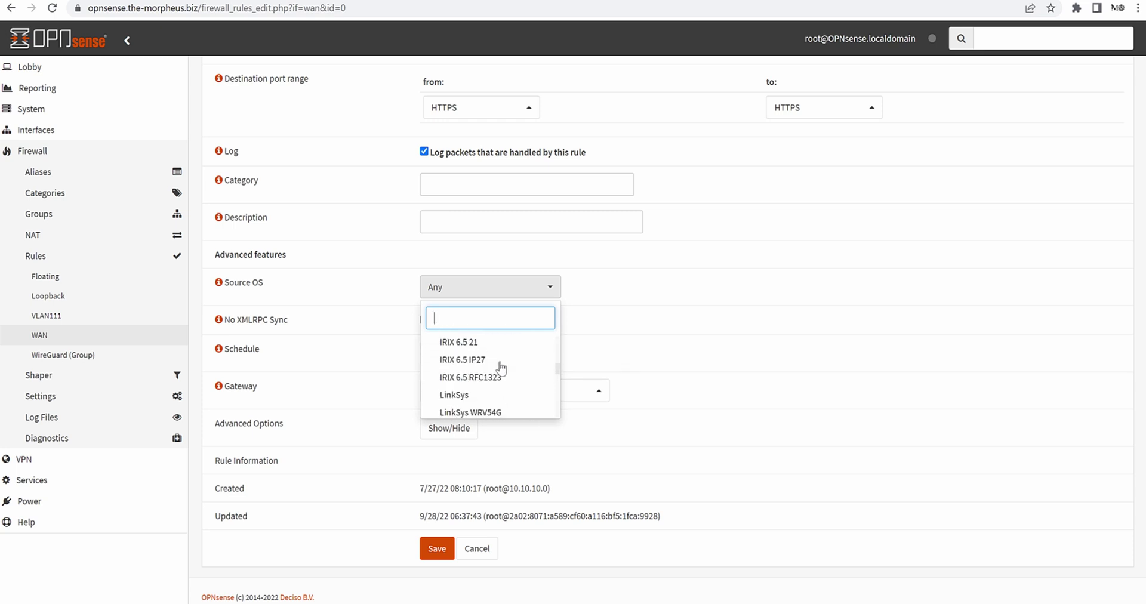
pyautogui.click(730, 352)
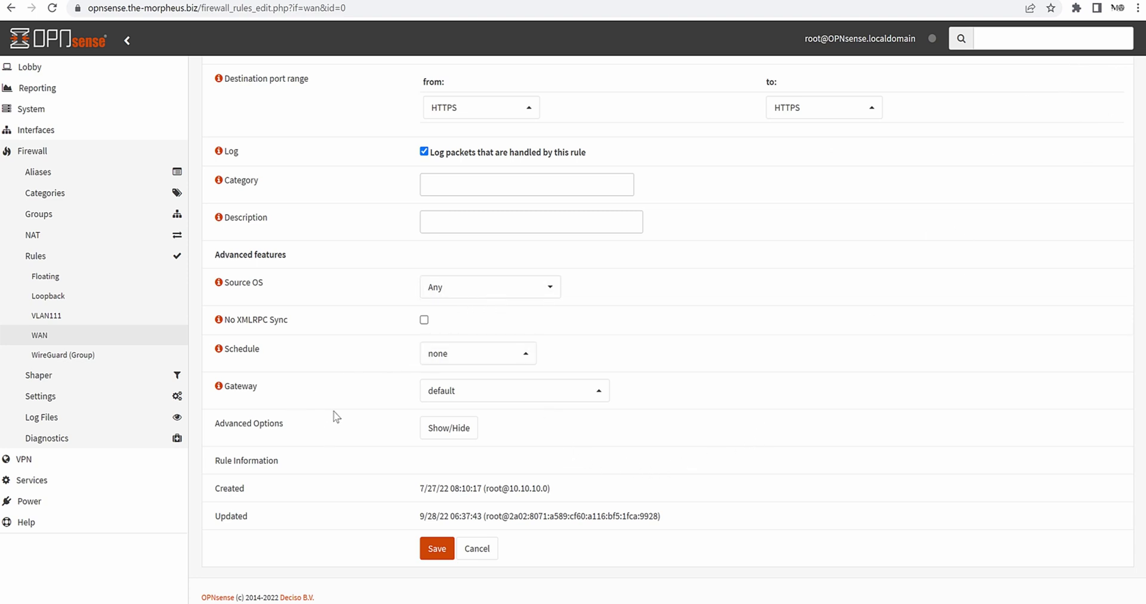
# - Check the available schedules and gateways for the rule, leaving both settings as they are
pyautogui.scroll(1, 338, 413)
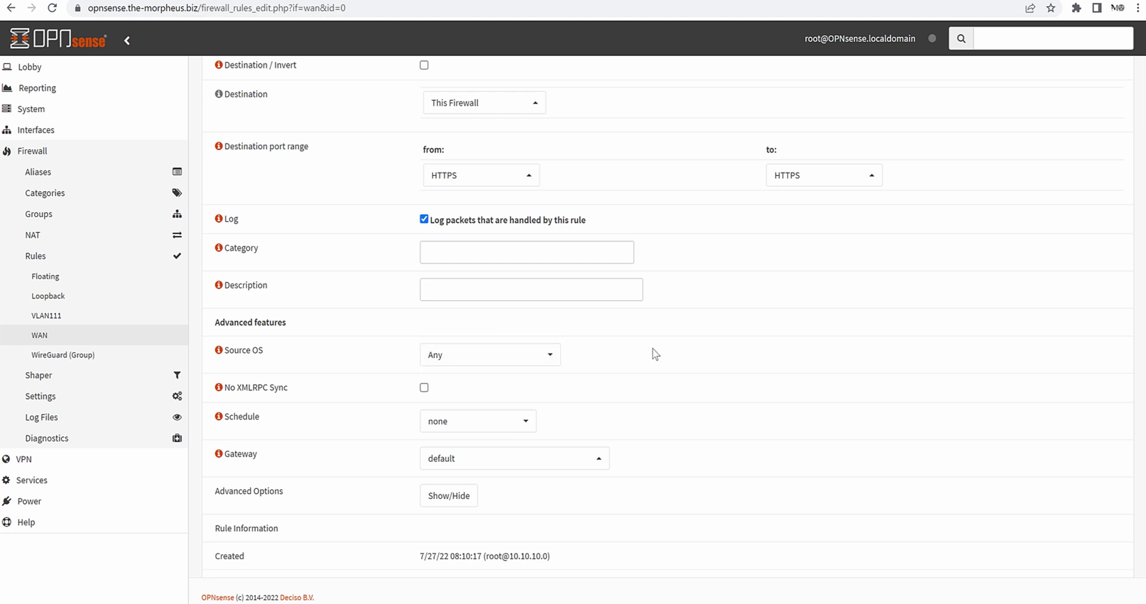
pyautogui.scroll(-2, 423, 322)
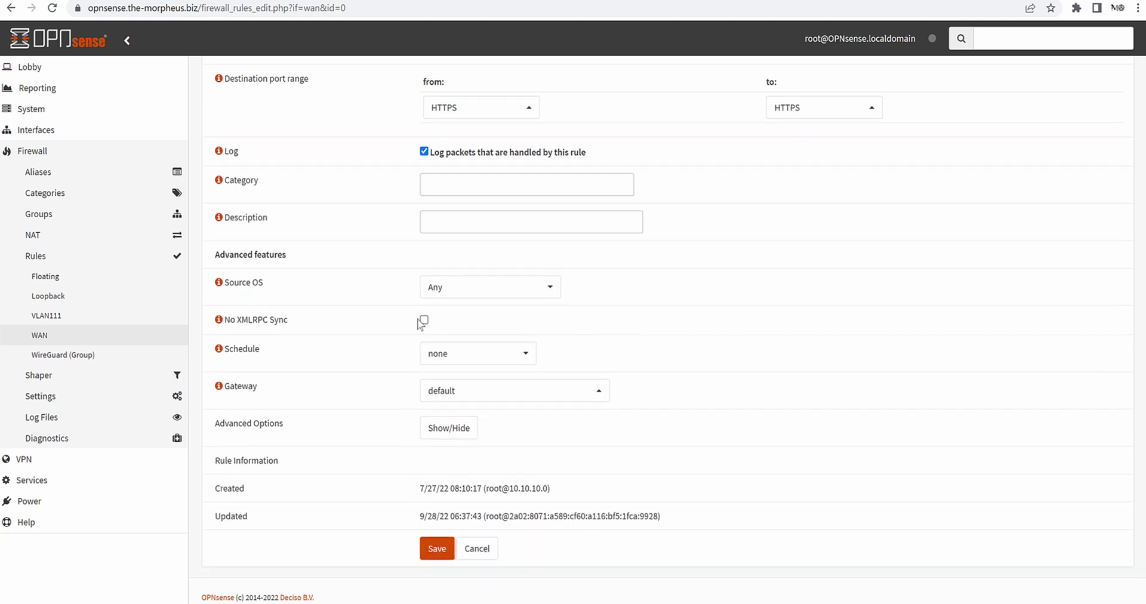
pyautogui.click(463, 360)
pyautogui.click(732, 339)
pyautogui.click(457, 392)
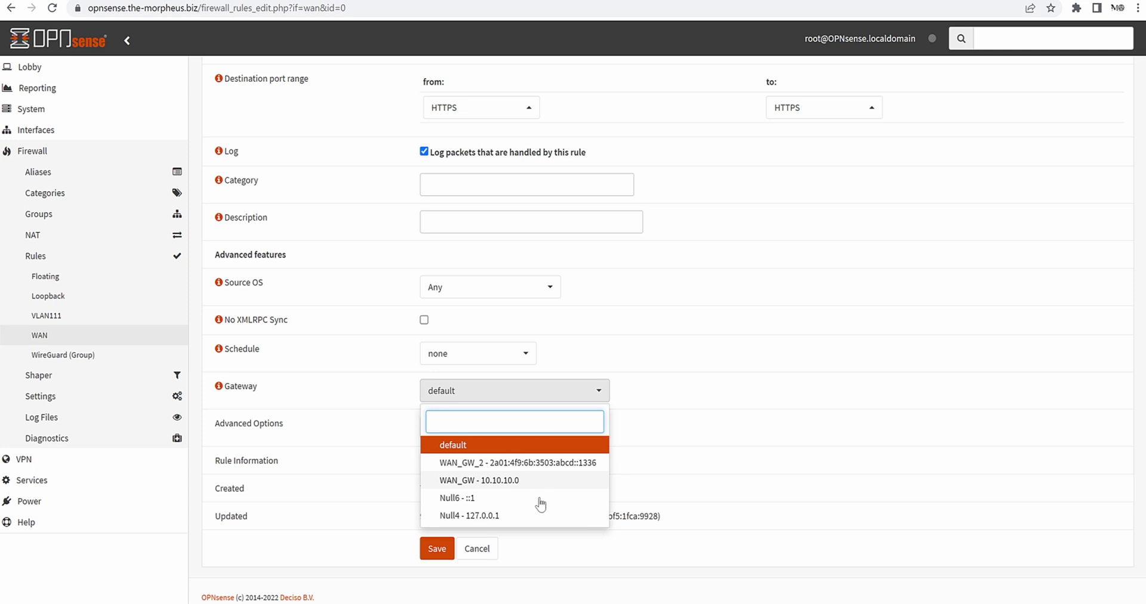
pyautogui.click(344, 488)
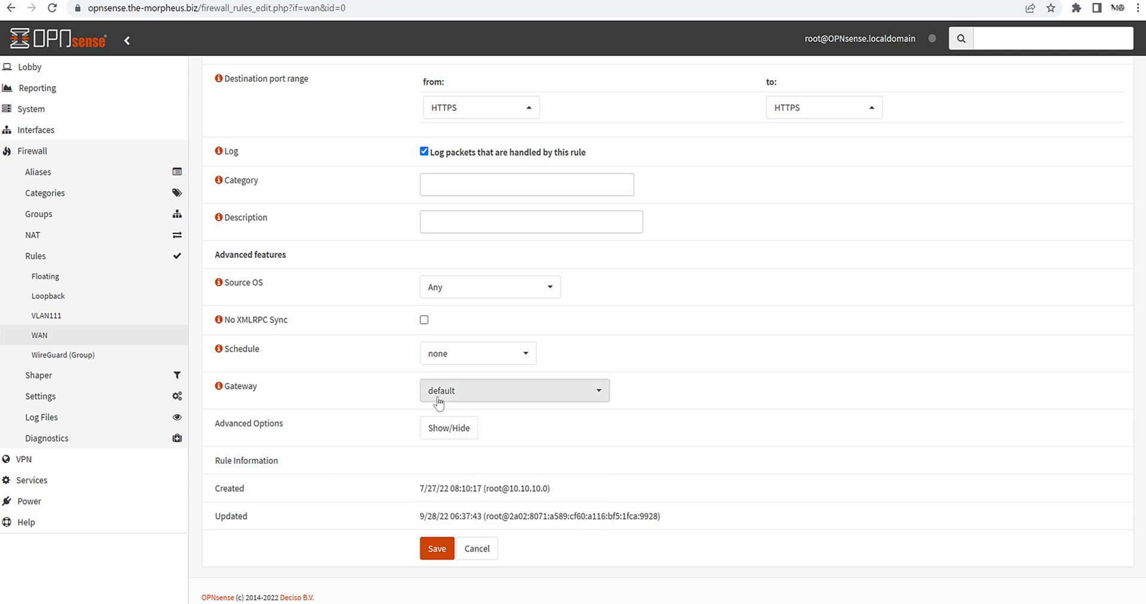
# - Show the rule's advanced options, review them from allow options down to State Type, and hide them again
pyautogui.click(449, 428)
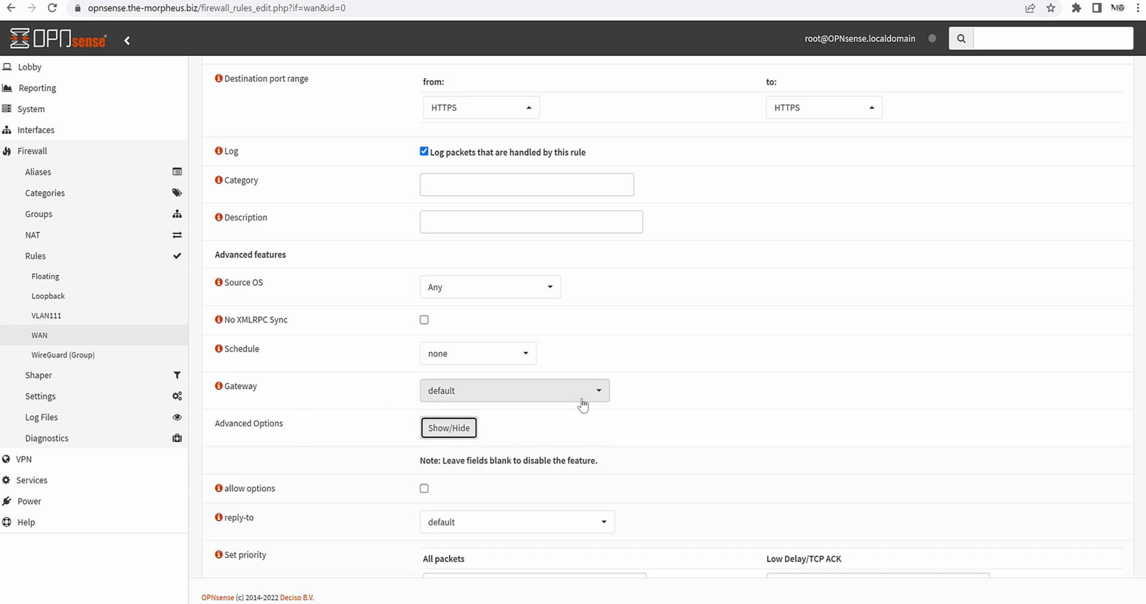
pyautogui.scroll(-4, 537, 412)
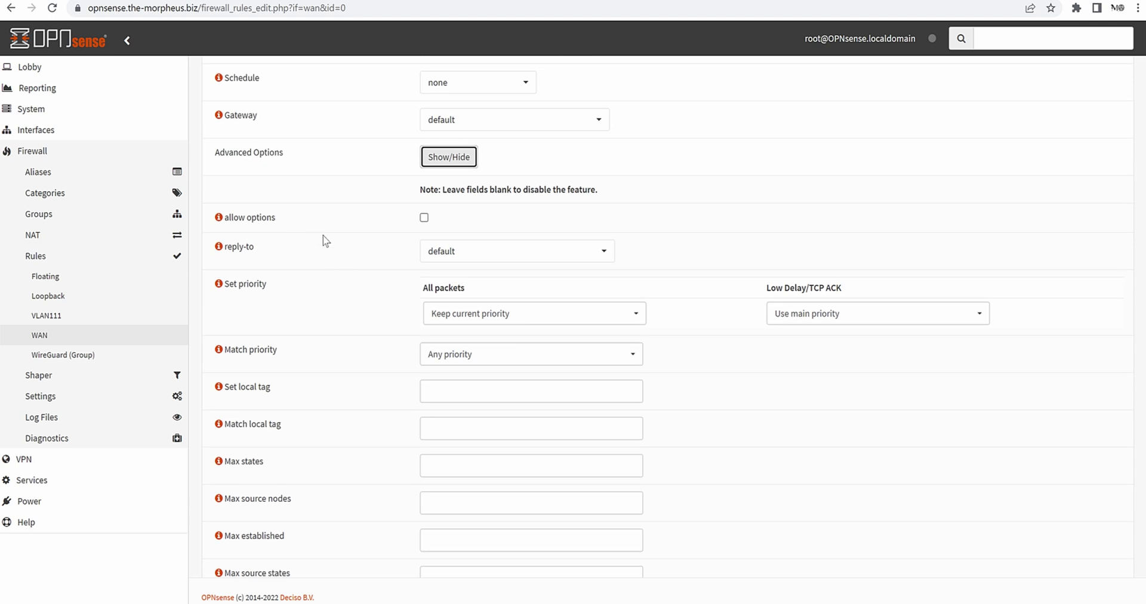
pyautogui.scroll(-1, 332, 252)
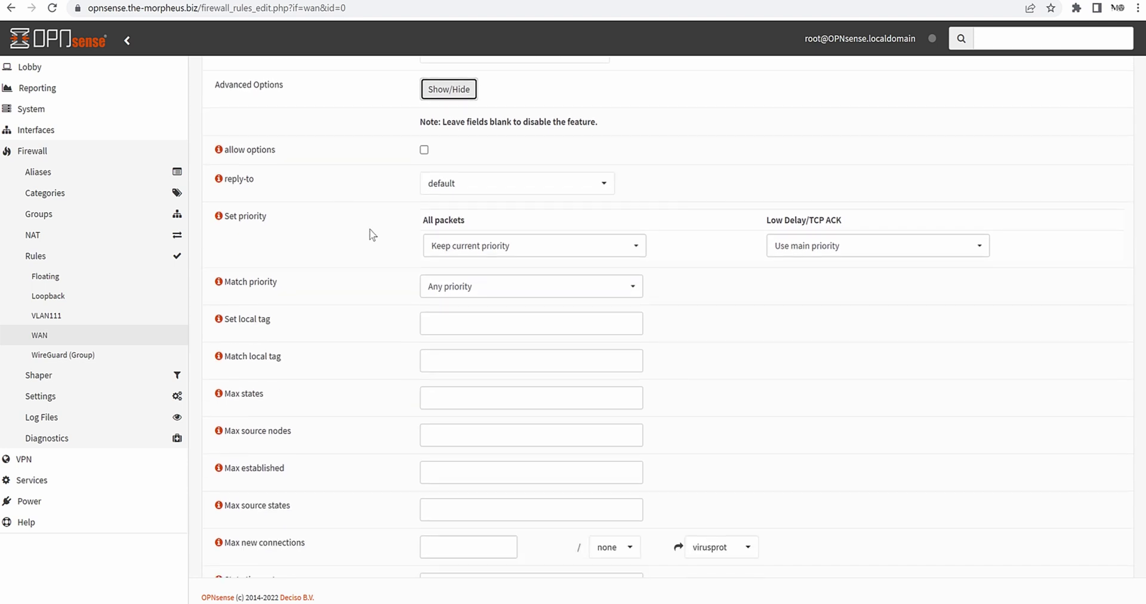
pyautogui.scroll(-1, 344, 271)
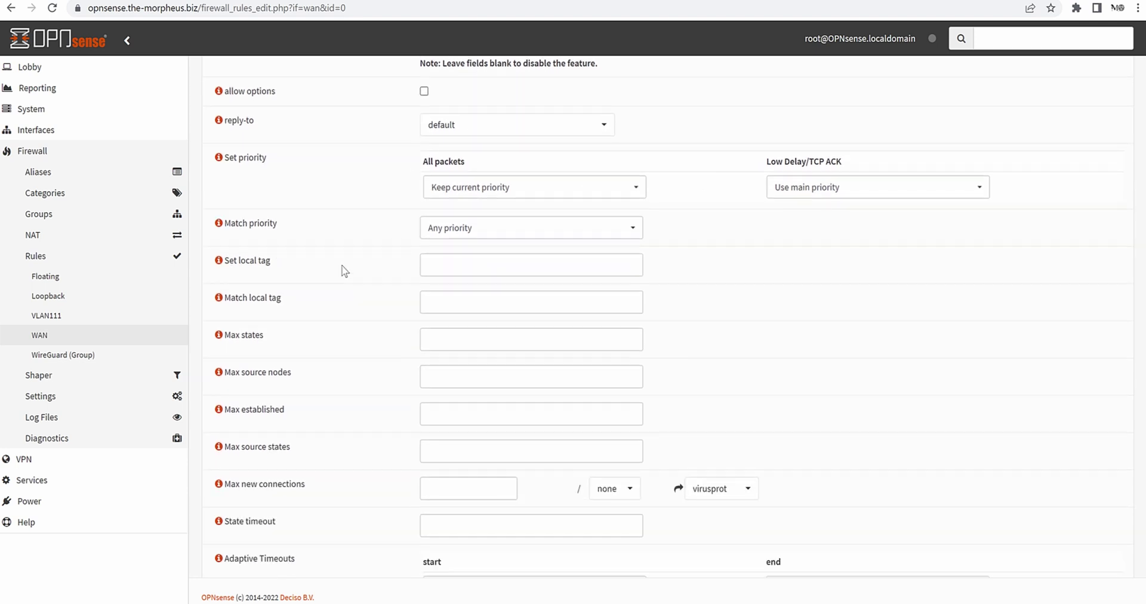
pyautogui.scroll(-5, 394, 230)
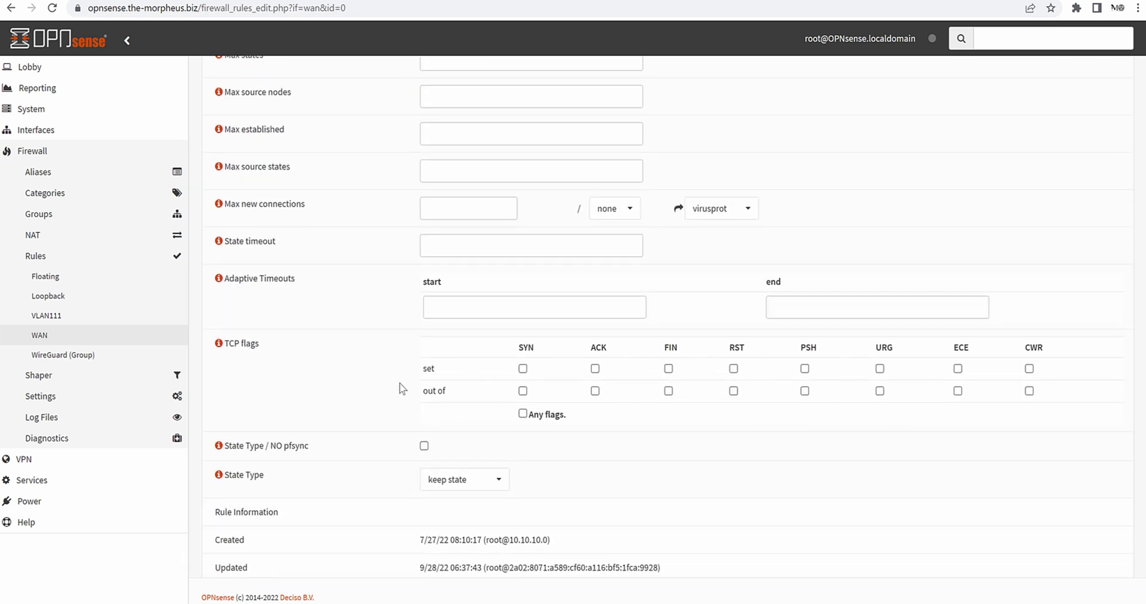
pyautogui.scroll(-1, 399, 387)
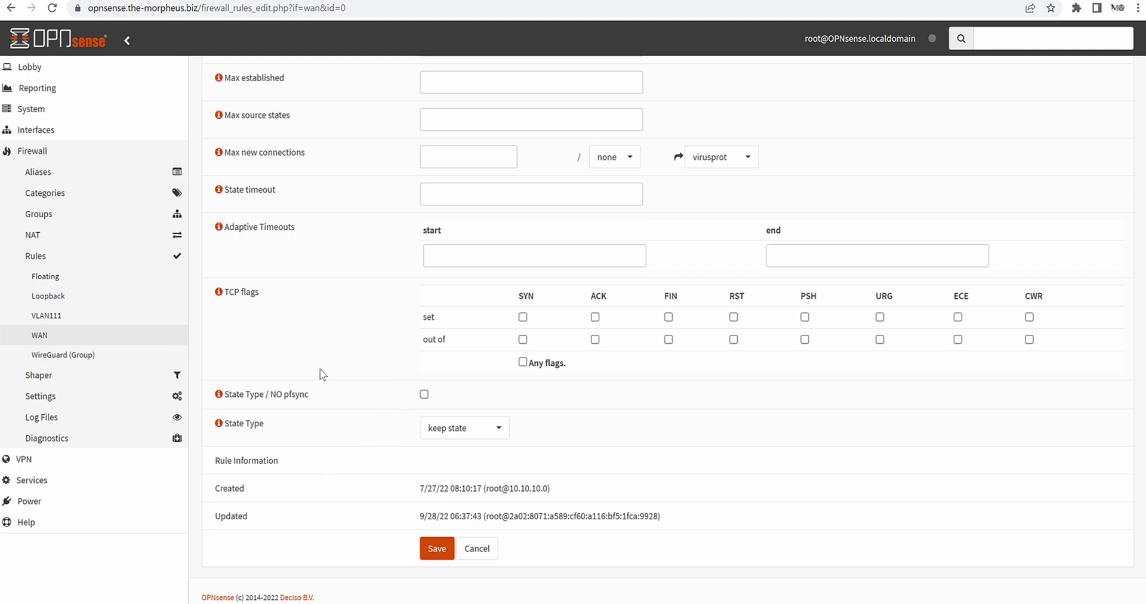
pyautogui.scroll(8, 310, 361)
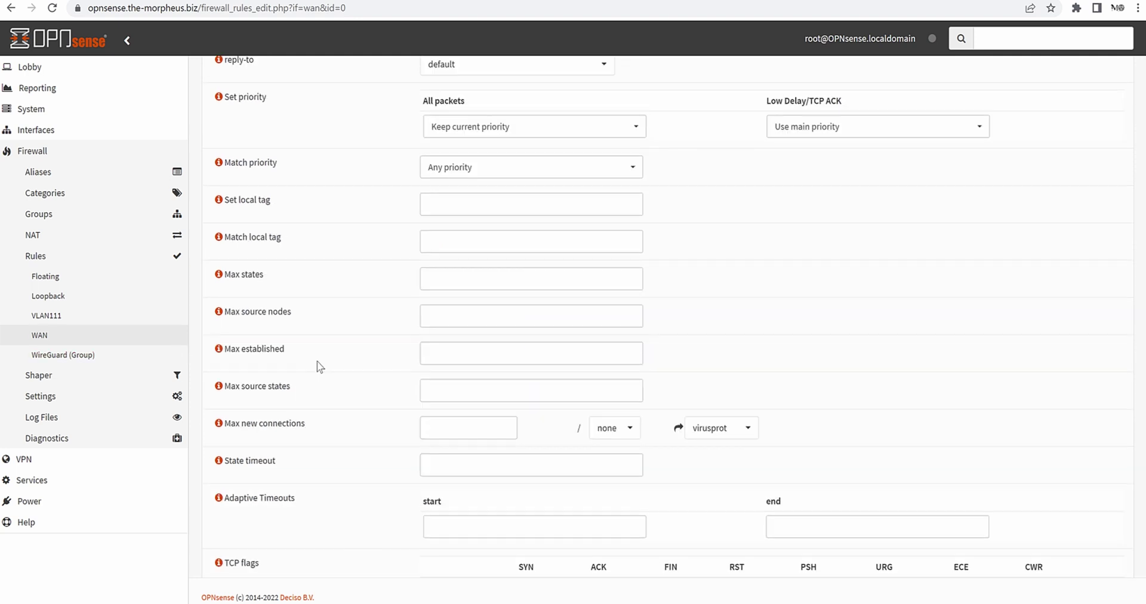
pyautogui.click(459, 179)
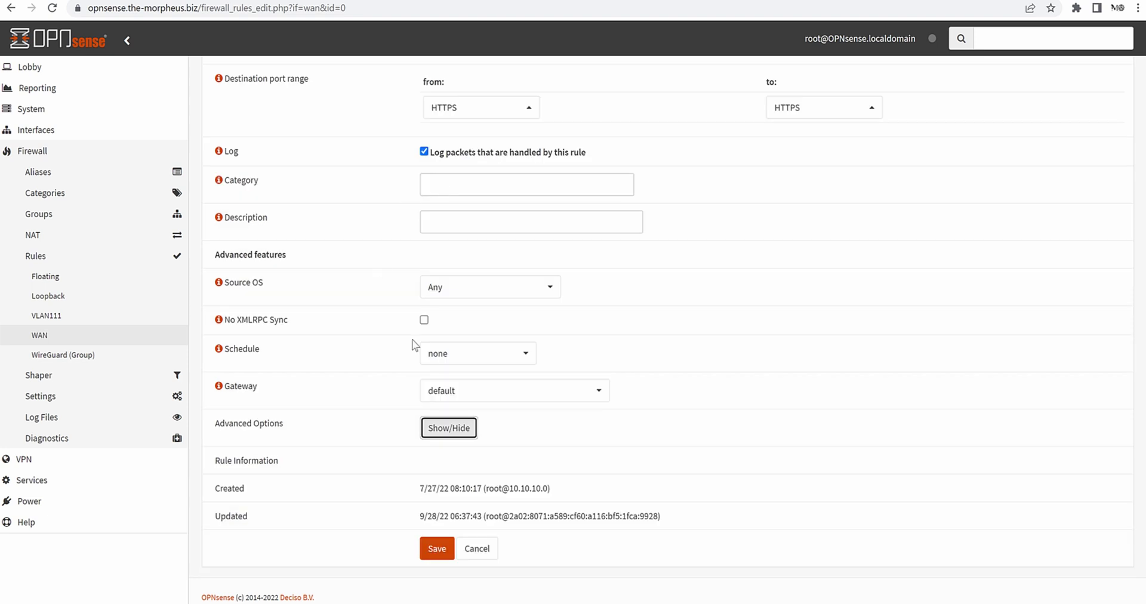
# - Save the WAN pass rule, check its destination and port in the rule list, and apply the firewall changes
pyautogui.click(432, 553)
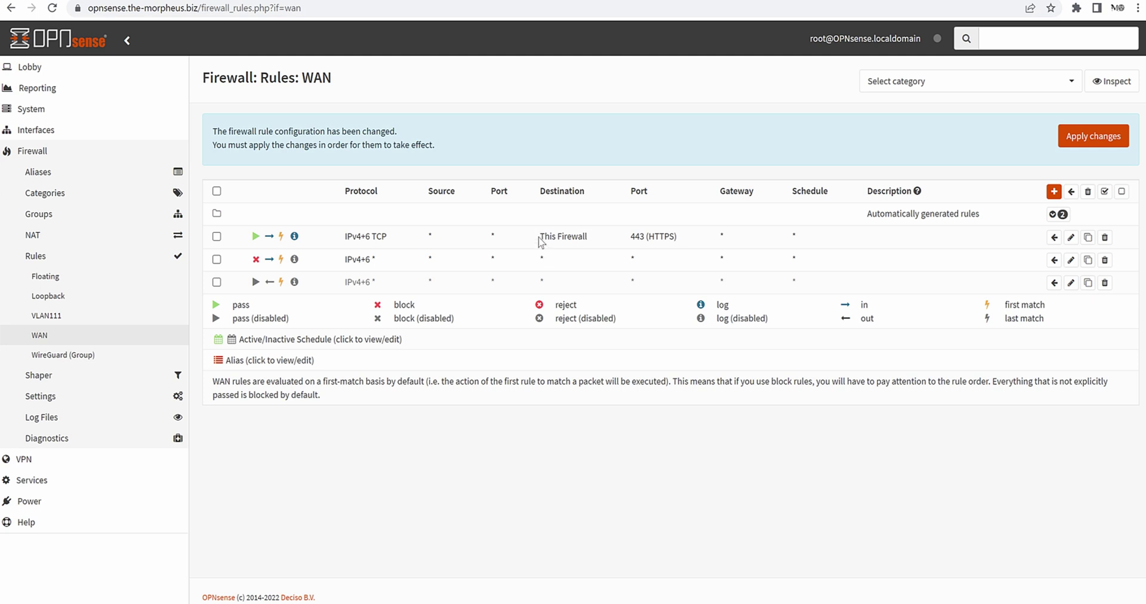
pyautogui.moveTo(541, 241); pyautogui.dragTo(687, 247)
pyautogui.click(637, 451)
pyautogui.click(1113, 137)
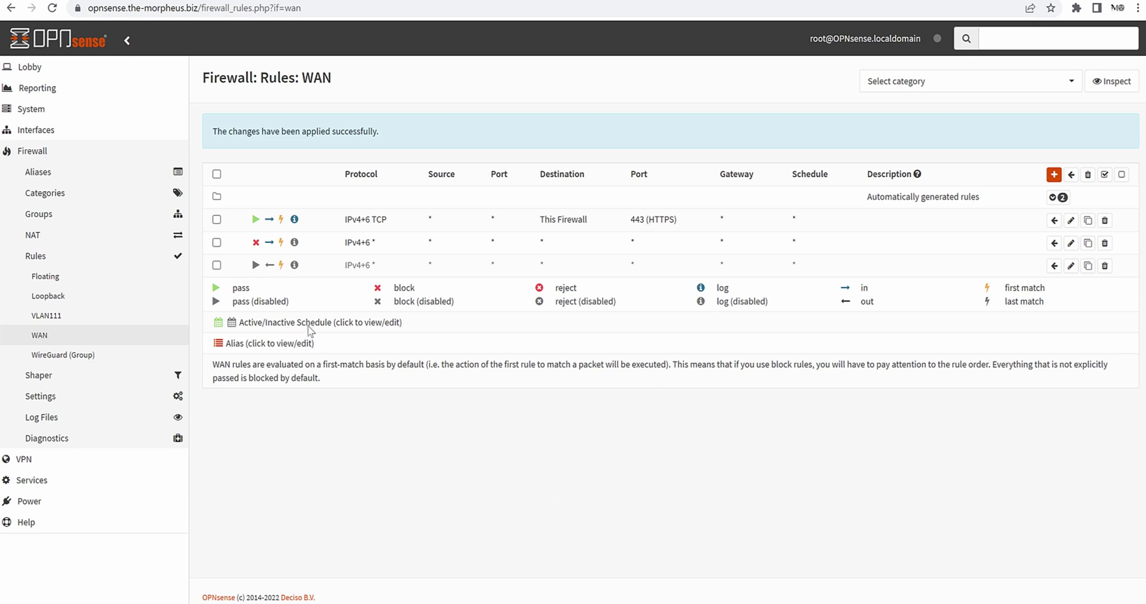
# - Try to reload the WAN rules page, decline the form resubmission, and open the Lobby dashboard
pyautogui.click(52, 7)
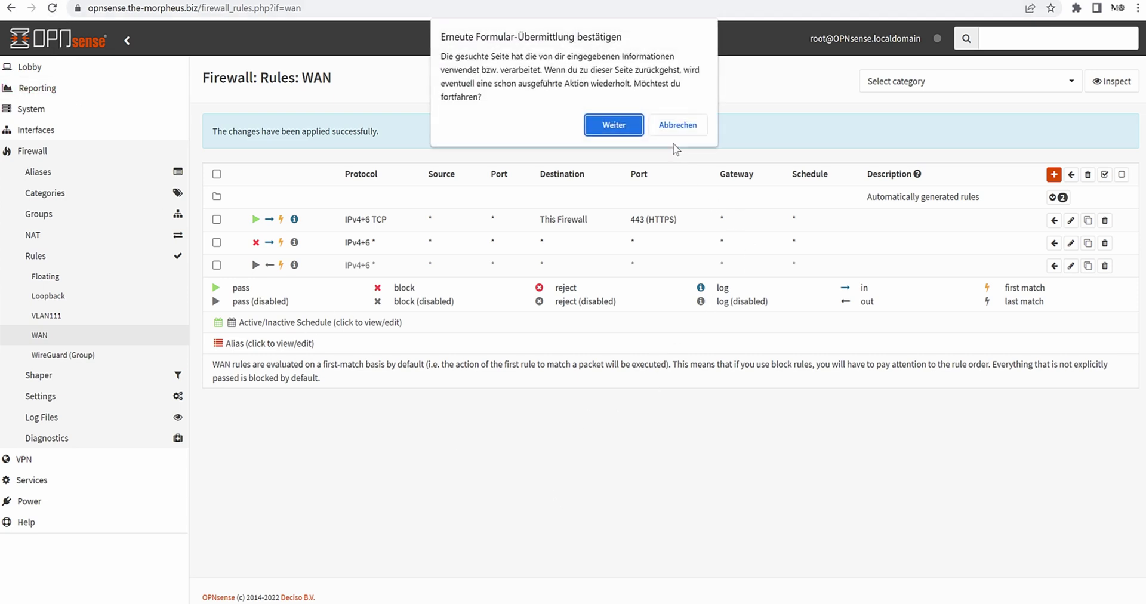
pyautogui.click(677, 125)
pyautogui.click(62, 54)
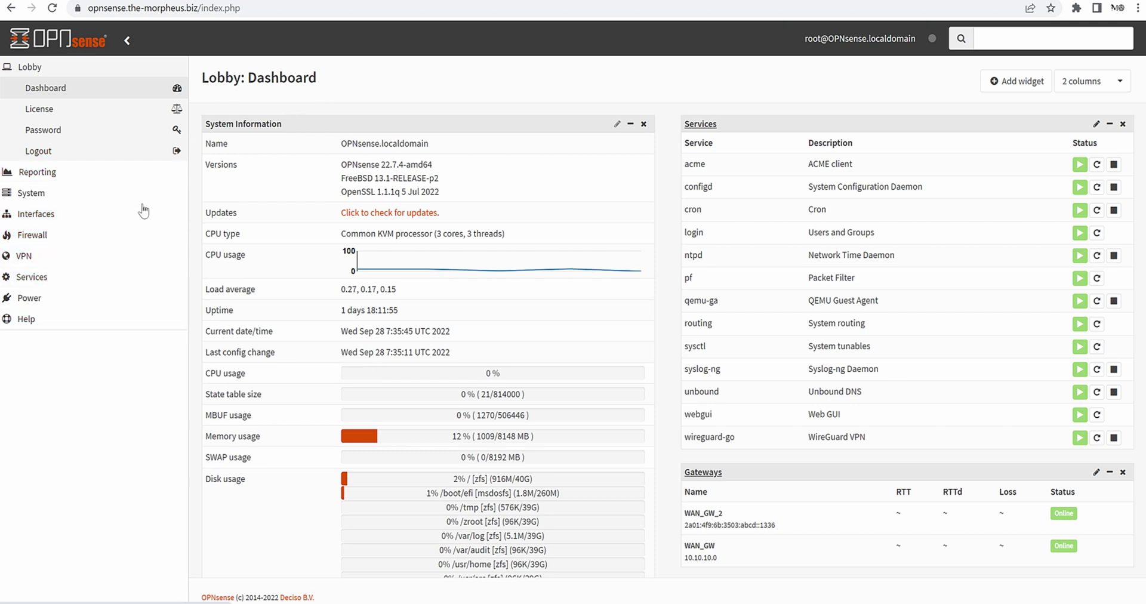
# - Switch to WireGuard, activate the wireguardtuts tunnel, and reload the OPNsense page in the browser
pyautogui.click(440, 603)
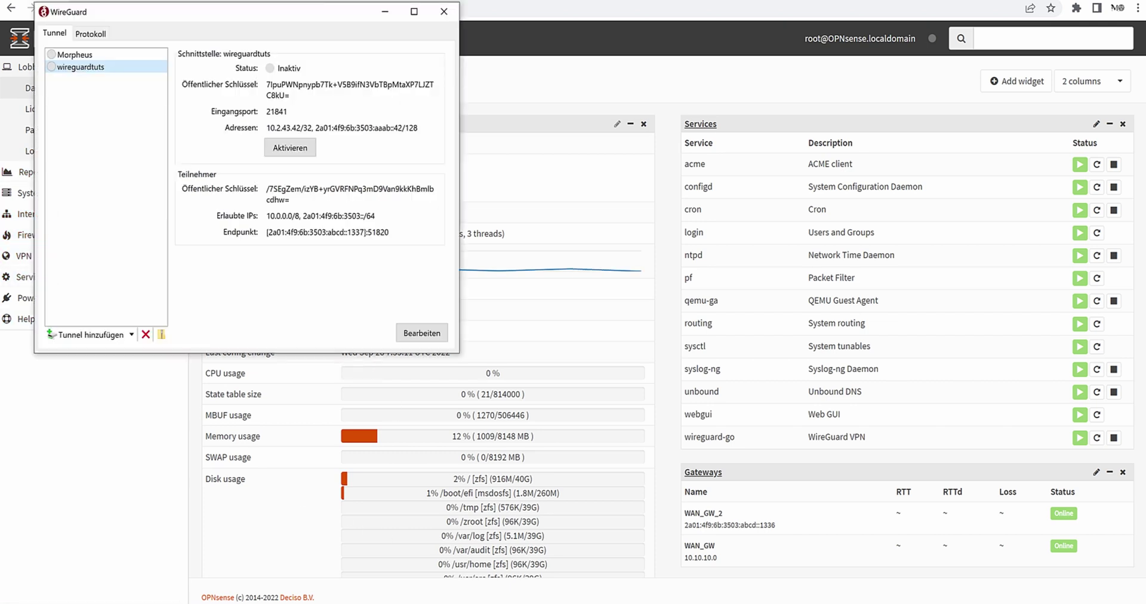
pyautogui.click(290, 148)
pyautogui.click(552, 71)
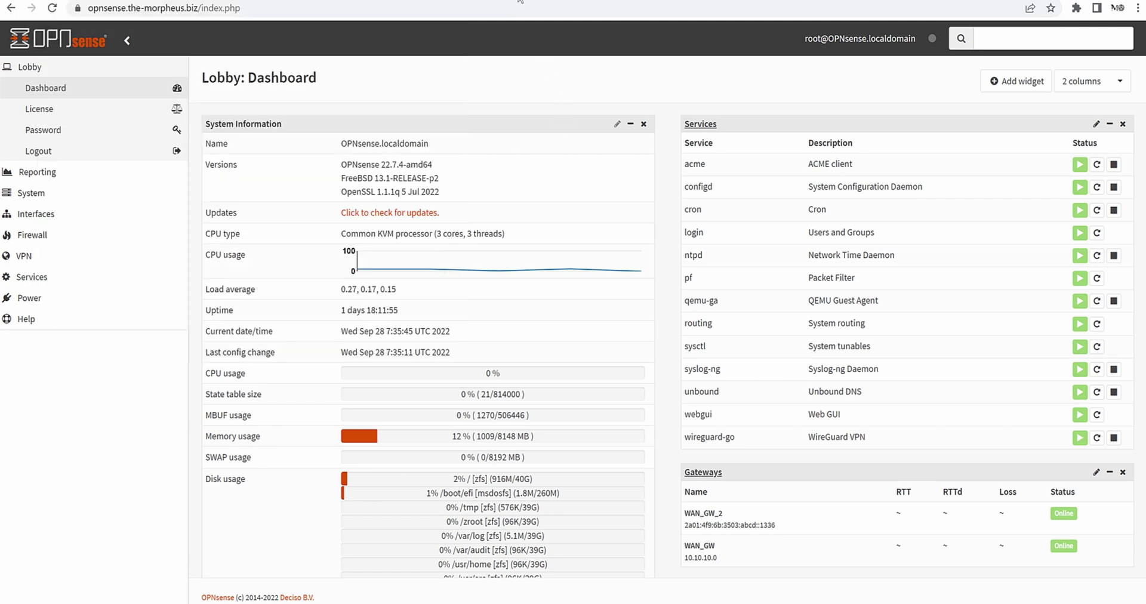
pyautogui.click(54, 10)
pyautogui.hotkey('alt', 'Tab')
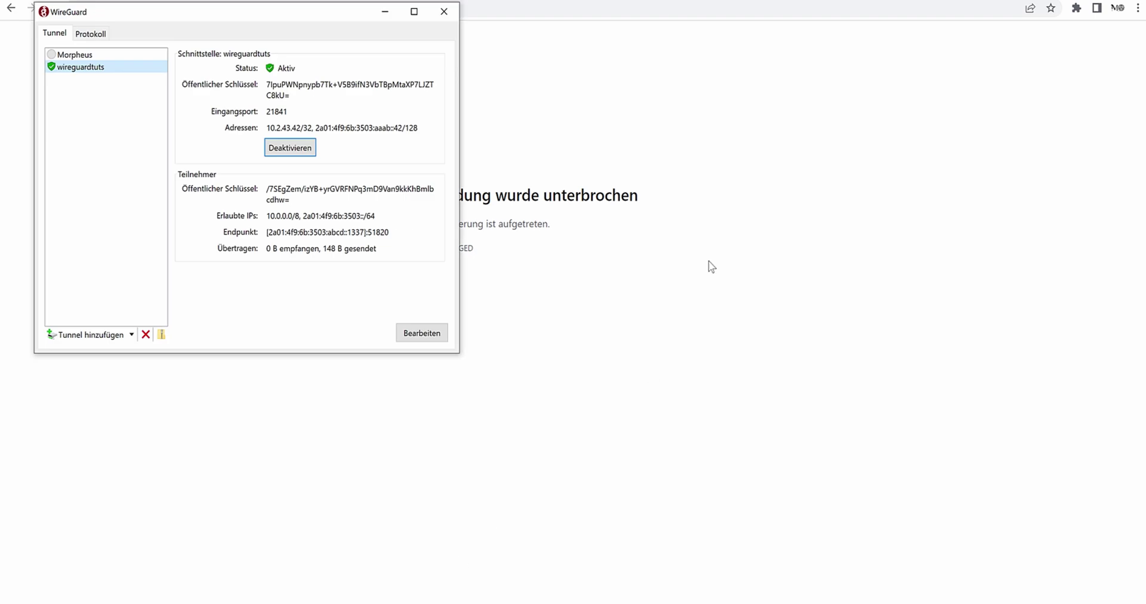
pyautogui.click(717, 397)
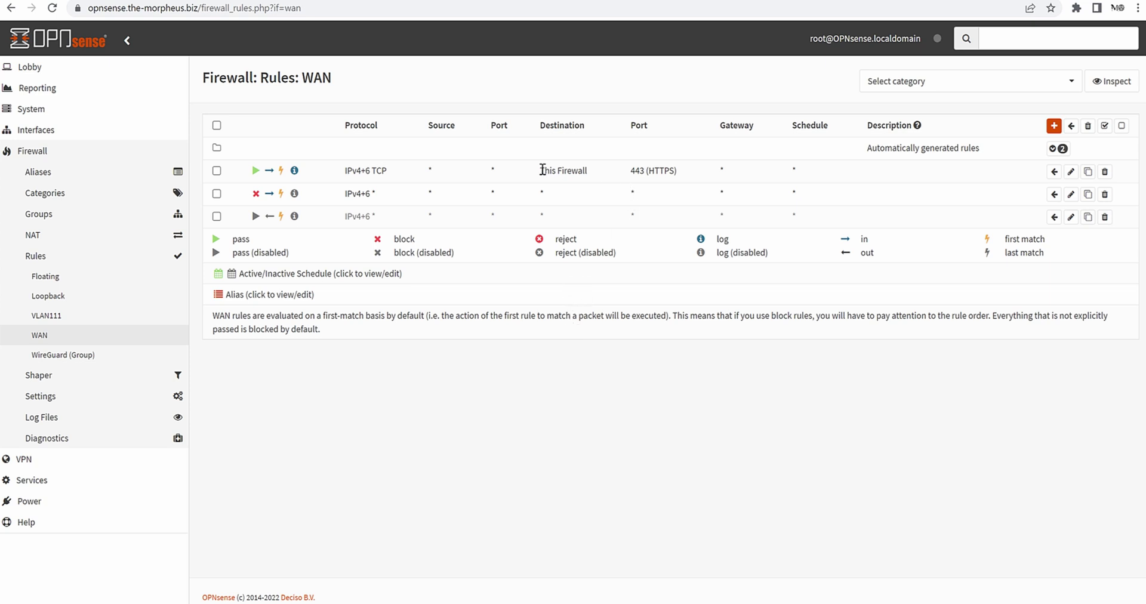
# - Examine the WAN pass rule's destination and port, and expand and collapse the automatically generated rules
pyautogui.moveTo(543, 170); pyautogui.dragTo(678, 172)
pyautogui.click(613, 391)
pyautogui.click(874, 400)
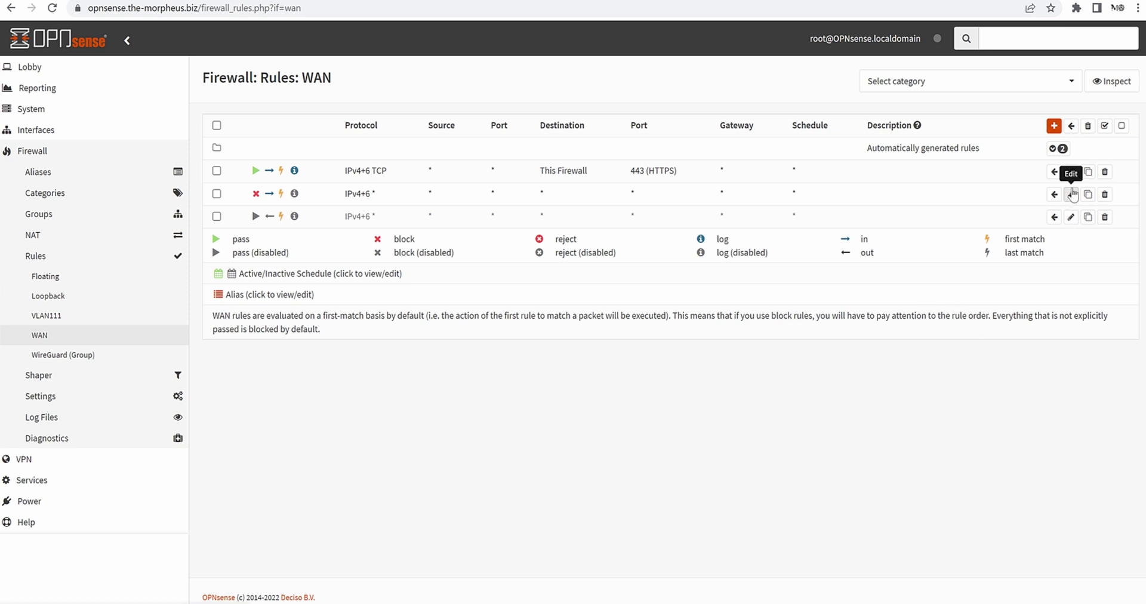
pyautogui.click(1055, 150)
pyautogui.click(1059, 150)
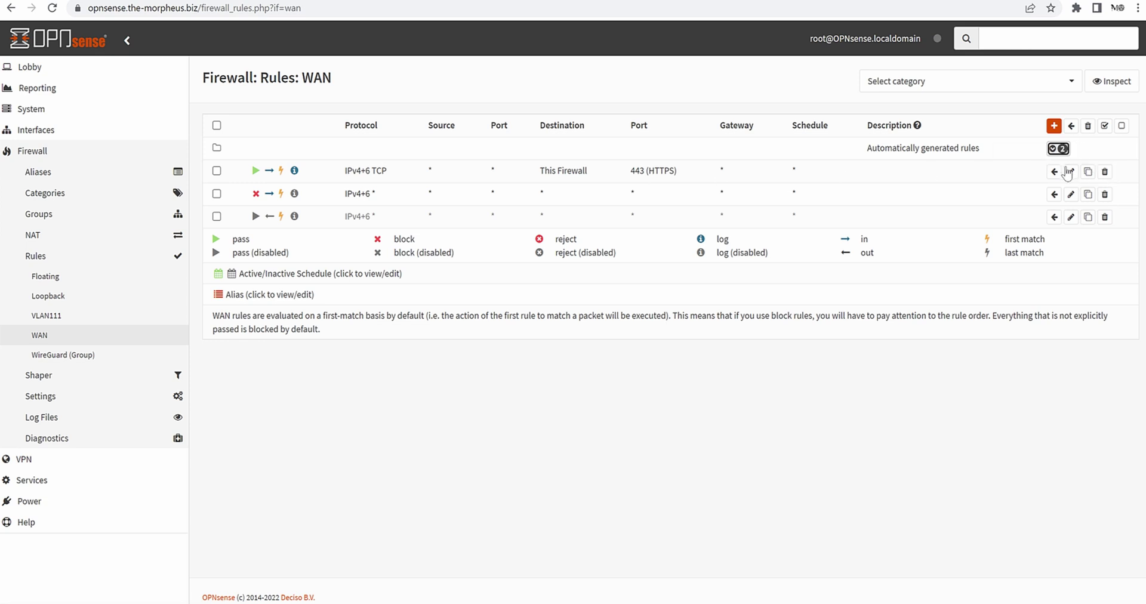
# - Open the WAN HTTPS pass rule and examine the choices for its destination port range
pyautogui.click(1071, 172)
pyautogui.scroll(-7, 547, 372)
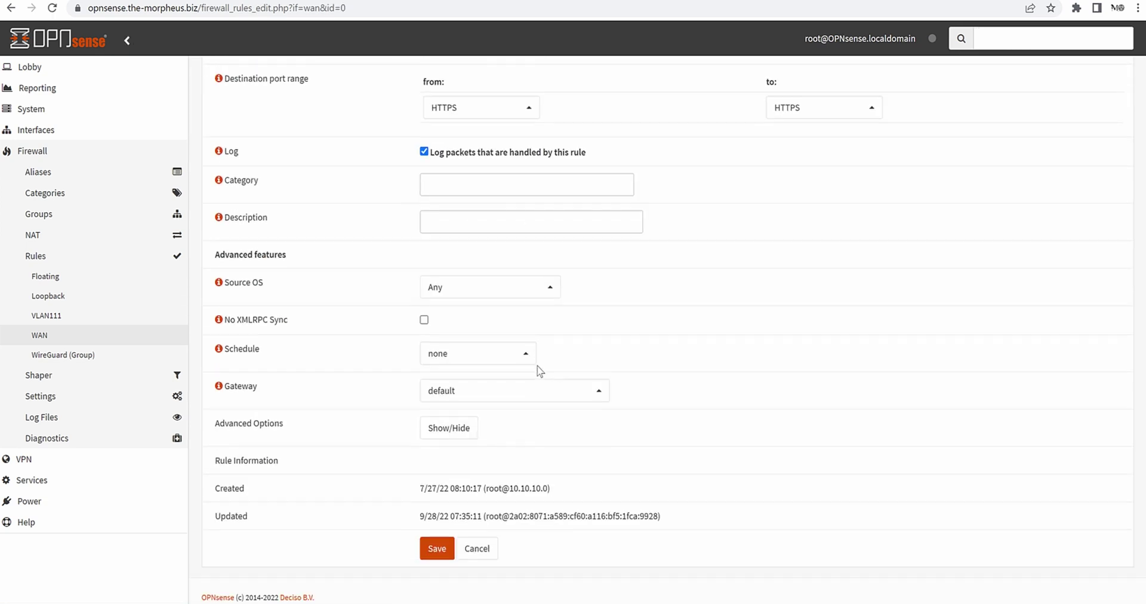
pyautogui.scroll(6, 670, 366)
pyautogui.scroll(-4, 507, 319)
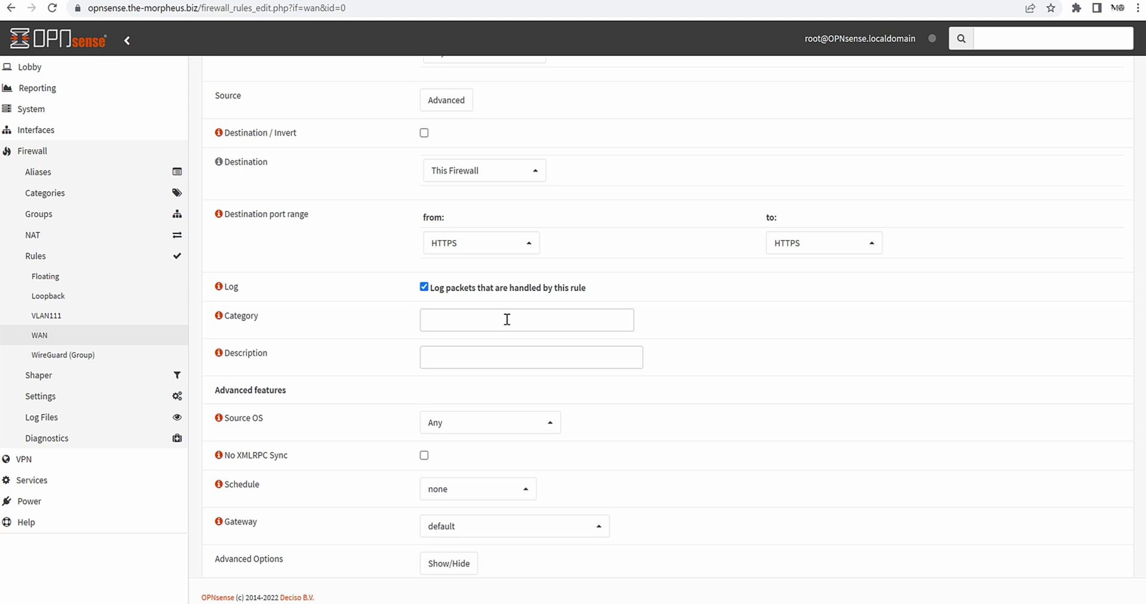
pyautogui.click(499, 246)
pyautogui.click(619, 239)
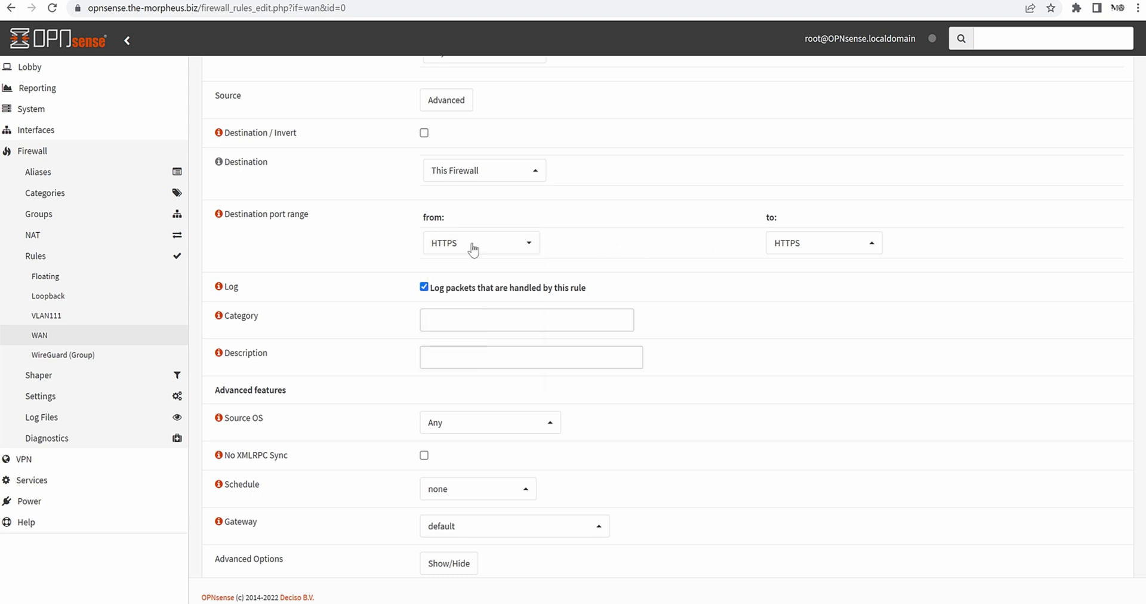
pyautogui.click(842, 251)
pyautogui.scroll(-5, 812, 327)
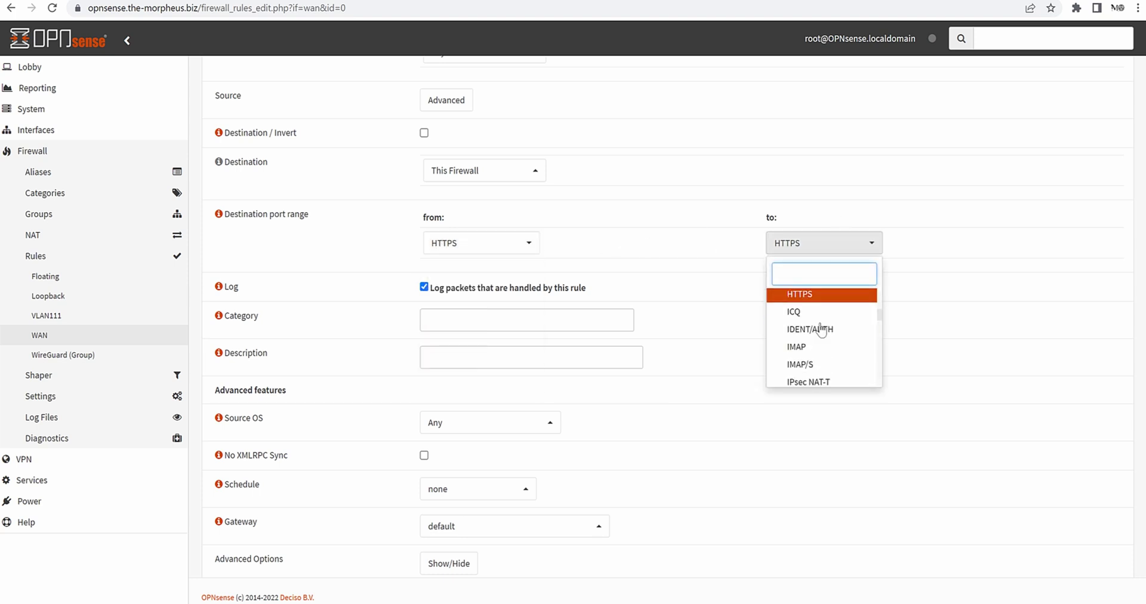
pyautogui.click(992, 267)
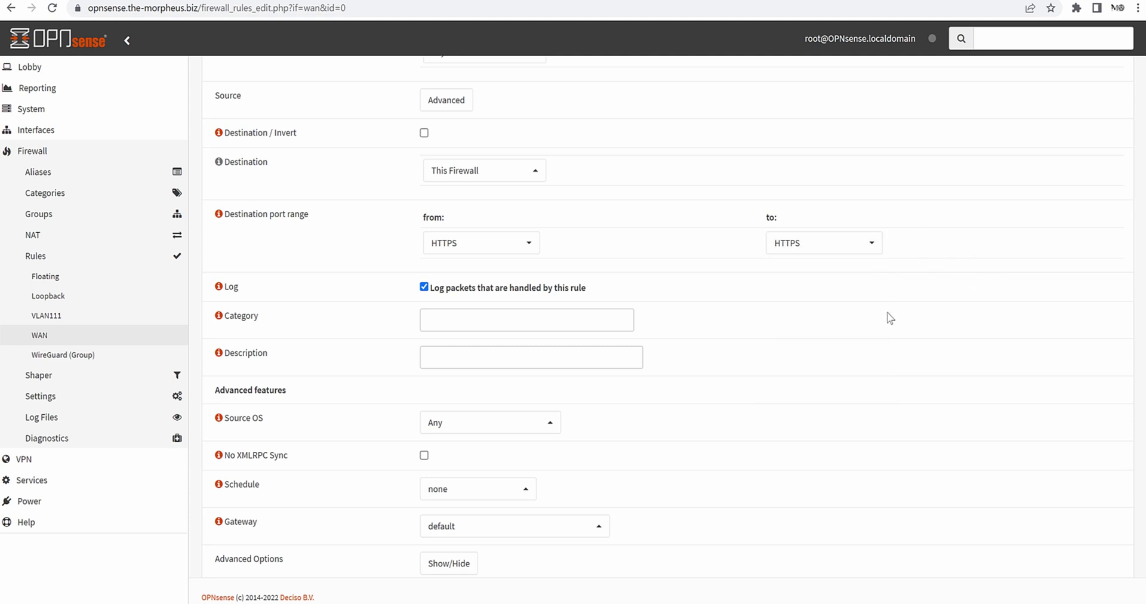
# - Check the wireguardtuts tunnel's endpoint port in WireGuard, and leave the OPNsense rule without saving
pyautogui.hotkey('alt', 'Tab')
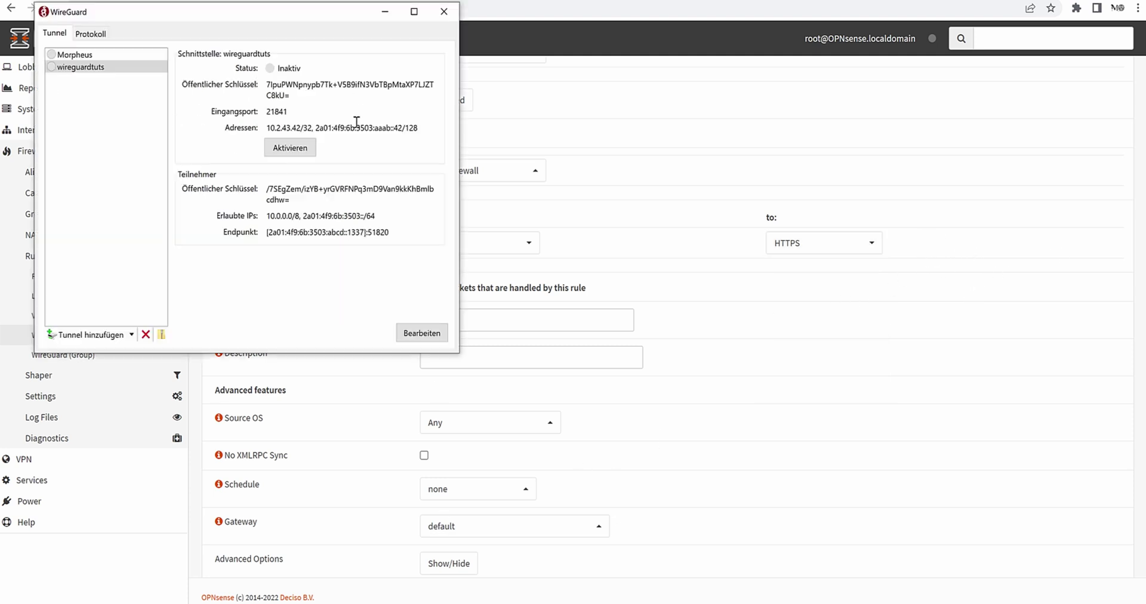
pyautogui.moveTo(388, 229); pyautogui.dragTo(369, 236)
pyautogui.click(387, 238)
pyautogui.click(724, 304)
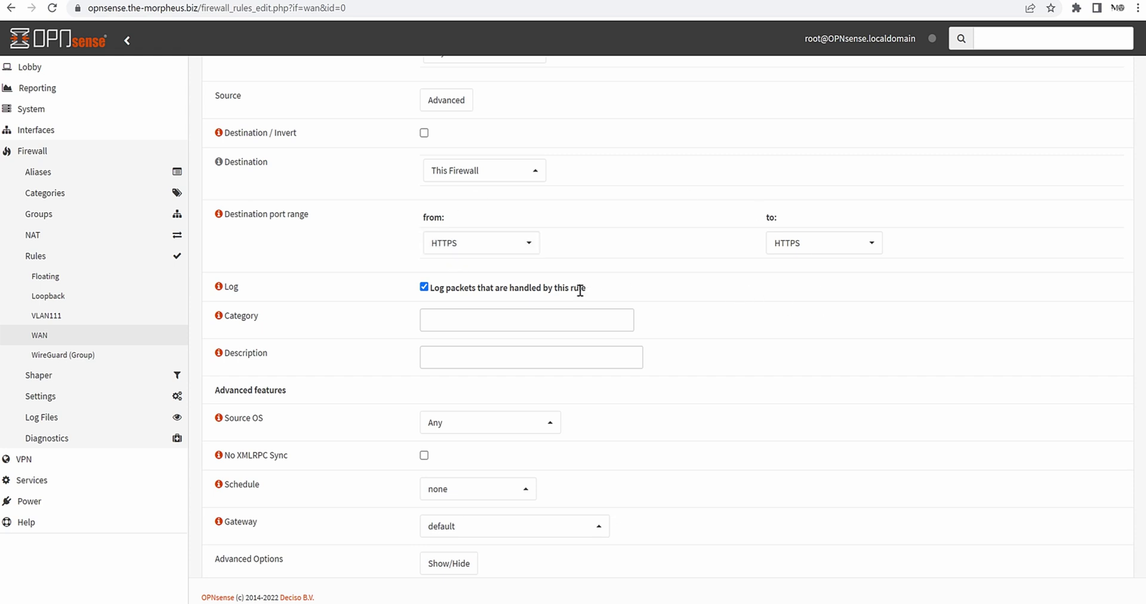
pyautogui.scroll(-3, 932, 320)
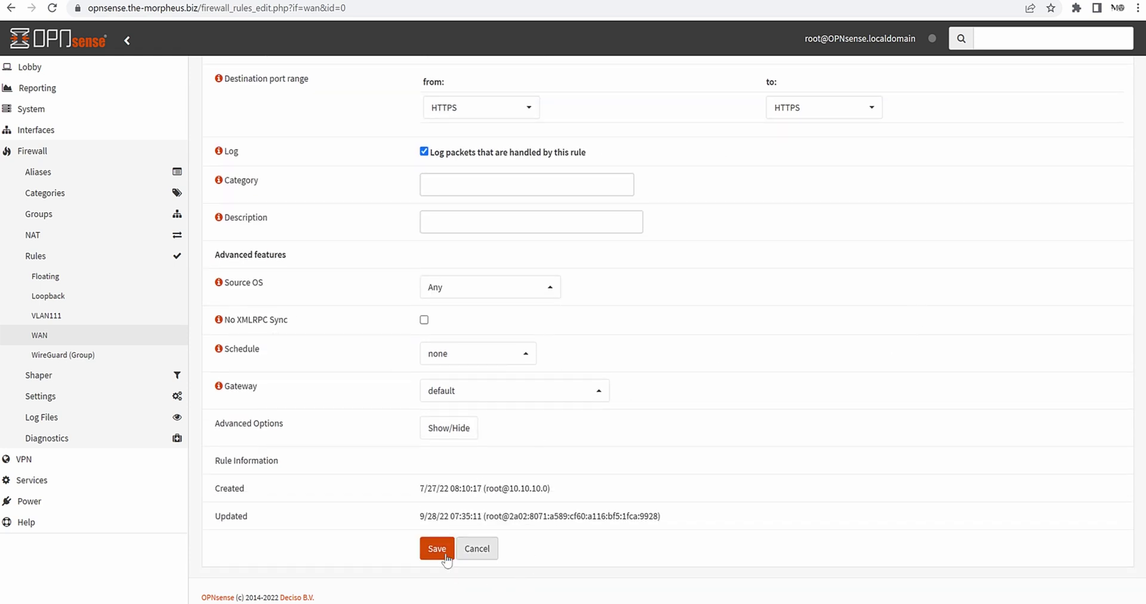
pyautogui.click(478, 549)
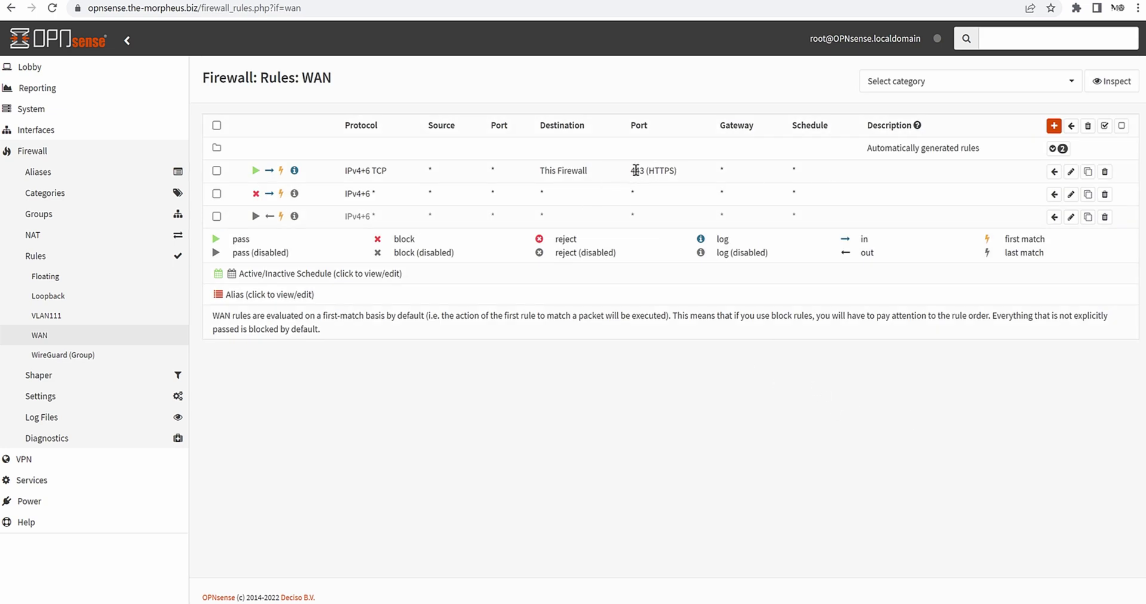
# - Examine the port and the other criteria of the HTTPS pass rule in the WAN rule list
pyautogui.moveTo(631, 170); pyautogui.dragTo(673, 169)
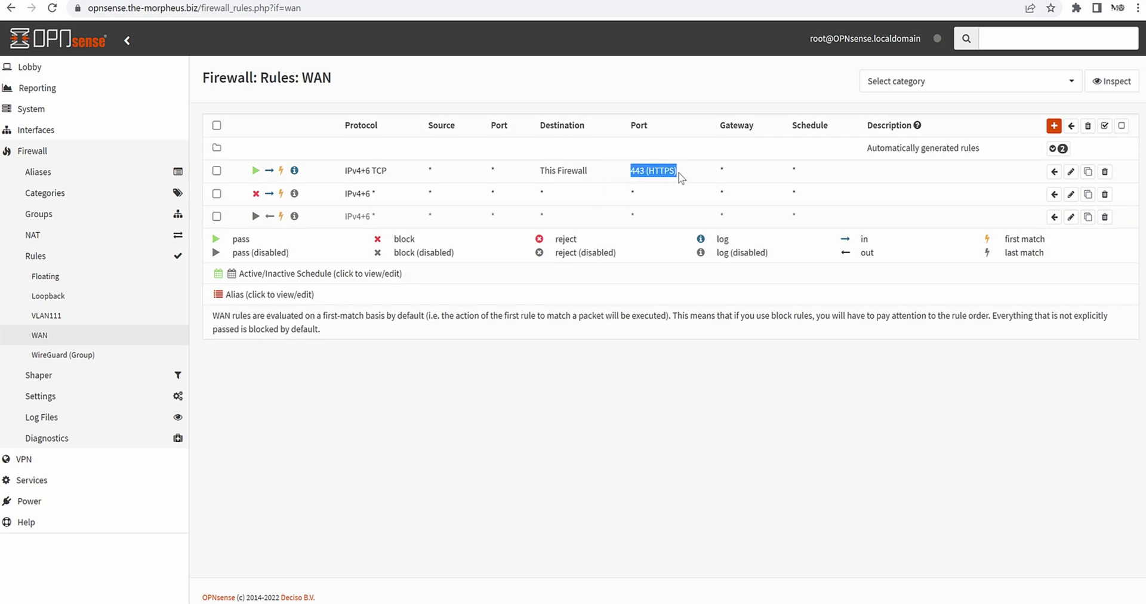
pyautogui.click(693, 200)
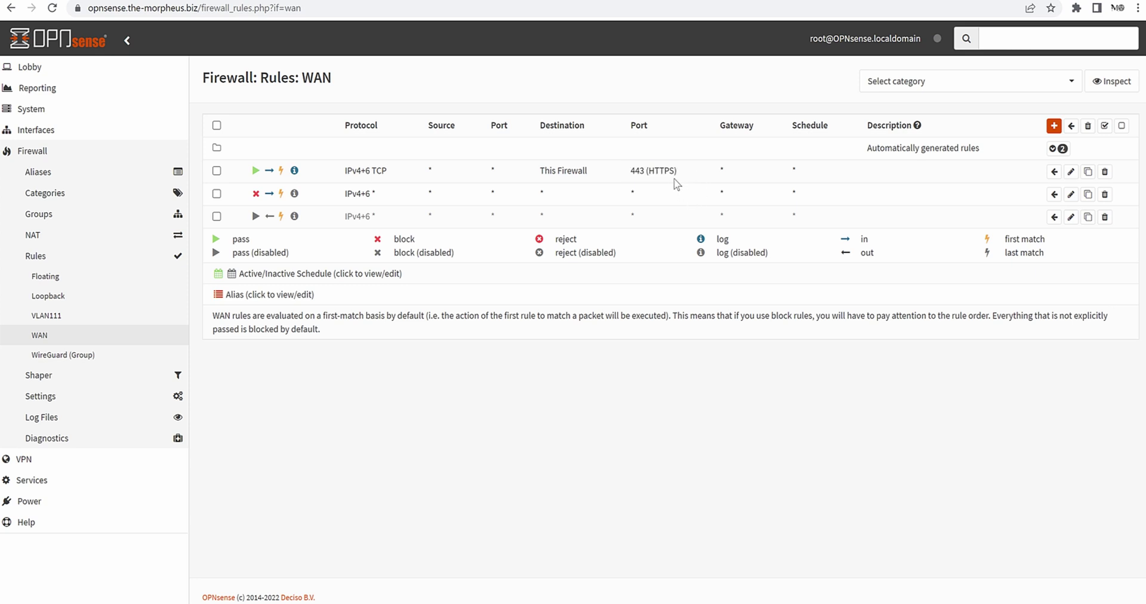
pyautogui.moveTo(691, 174); pyautogui.dragTo(396, 174)
pyautogui.click(544, 175)
# - Clone the WAN HTTPS pass rule and set the copy's protocol to UDP
pyautogui.click(1087, 172)
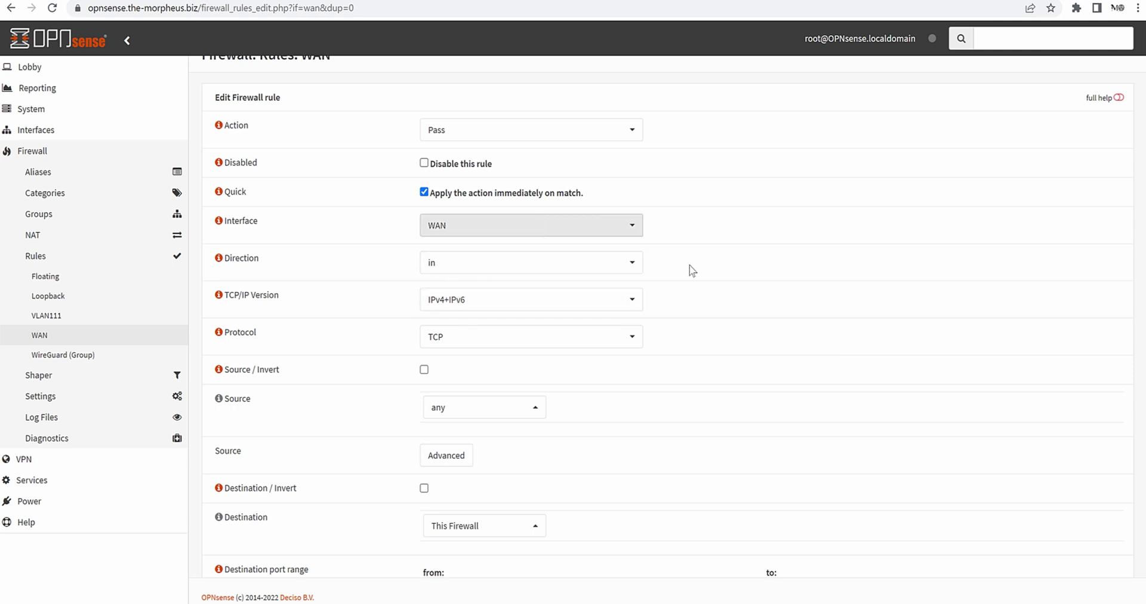
pyautogui.scroll(-1, 770, 351)
pyautogui.scroll(-1, 770, 351)
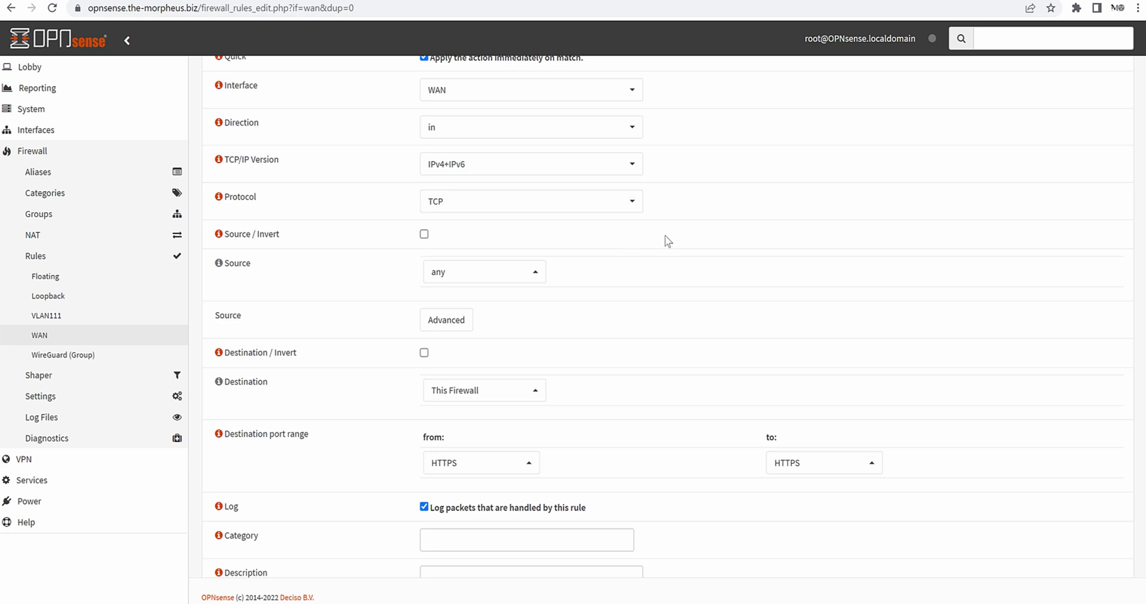
pyautogui.scroll(-1, 686, 250)
pyautogui.click(555, 134)
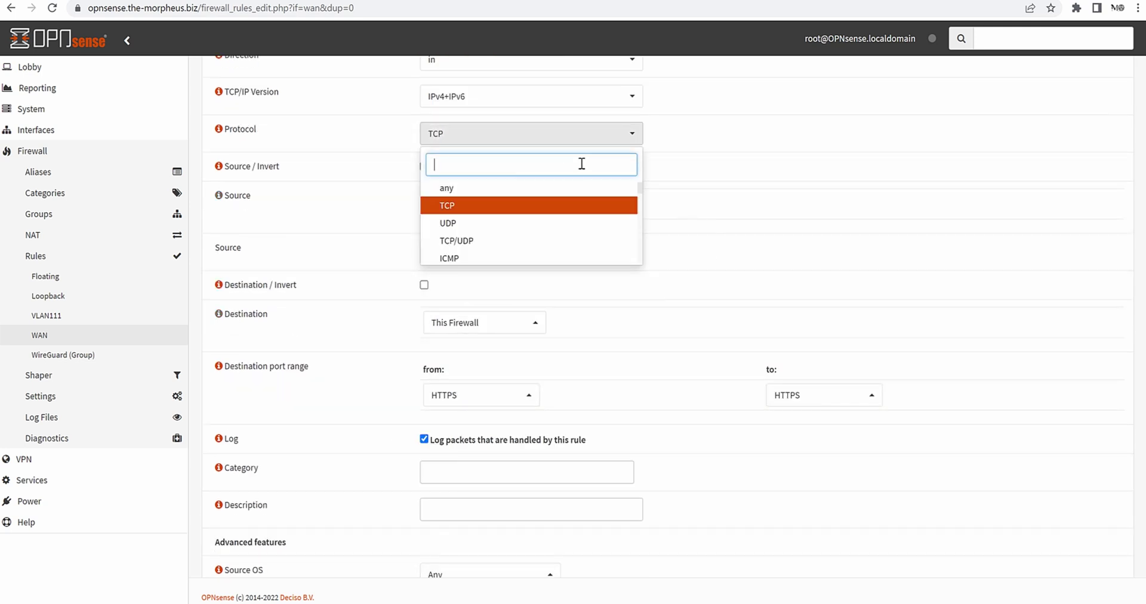
pyautogui.scroll(-1, 555, 219)
pyautogui.scroll(-3, 555, 218)
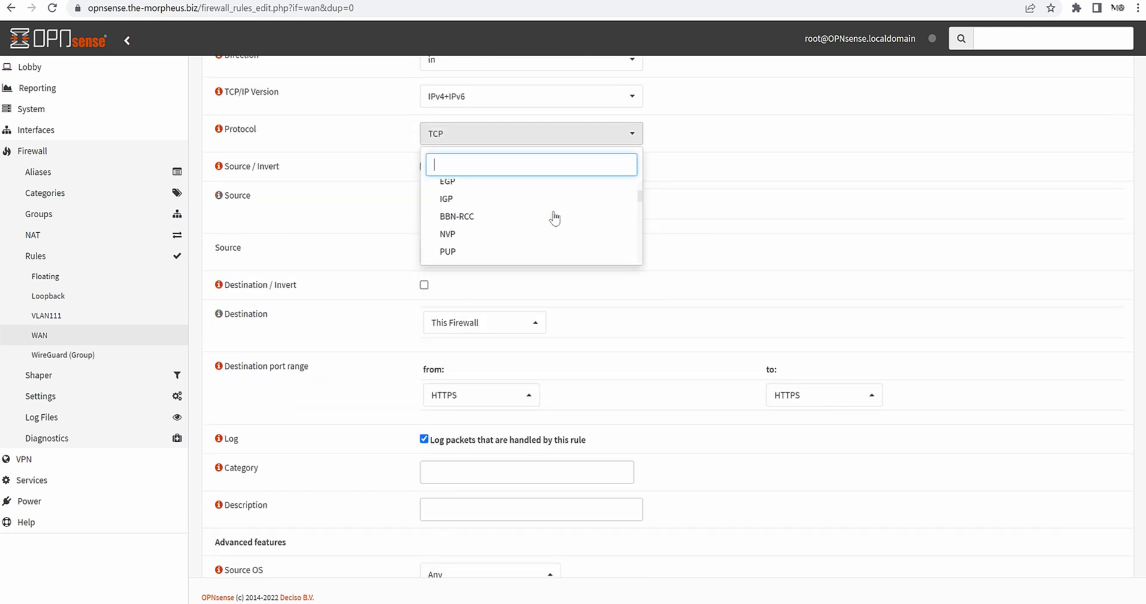
pyautogui.scroll(4, 481, 202)
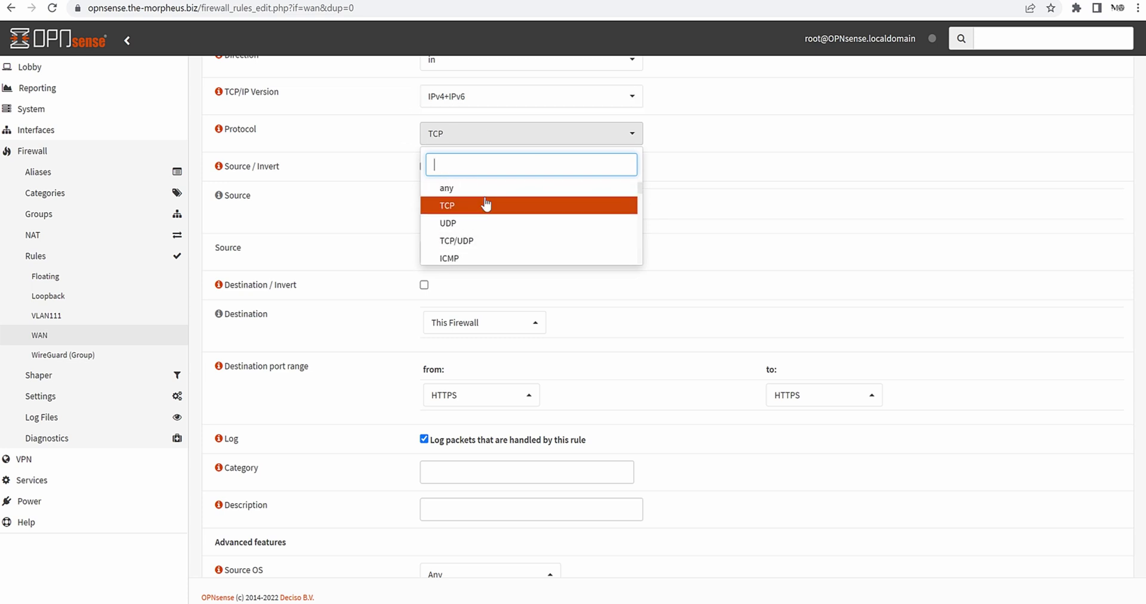
pyautogui.click(450, 223)
pyautogui.click(636, 225)
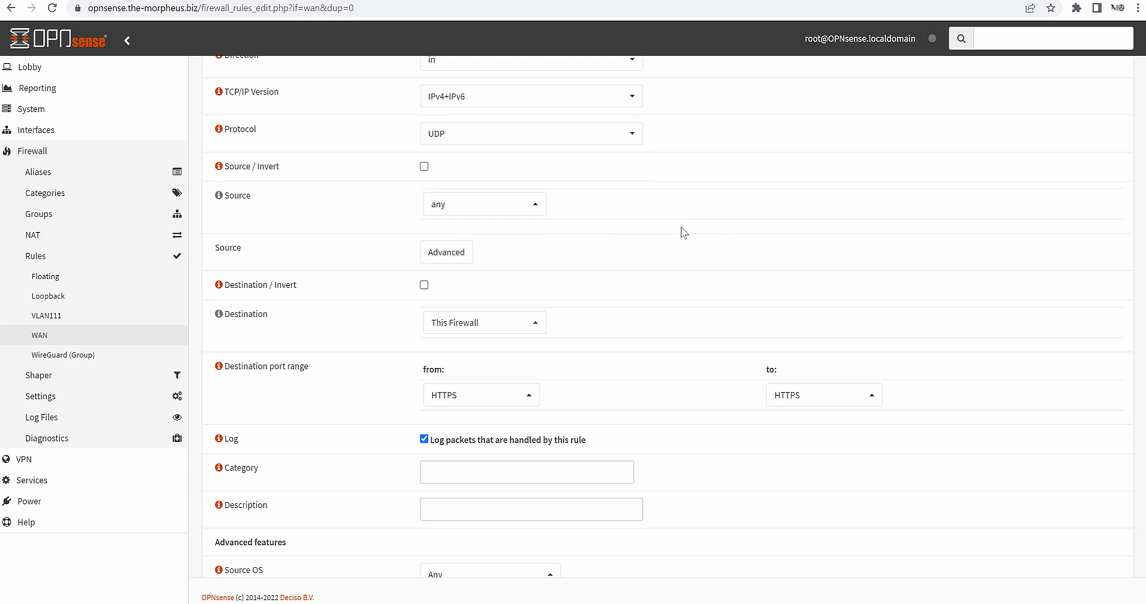
# - Search the destination port choices for "wire", and set the cloned rule's port range to (other)
pyautogui.scroll(2, 686, 233)
pyautogui.scroll(-2, 662, 241)
pyautogui.scroll(-1, 750, 226)
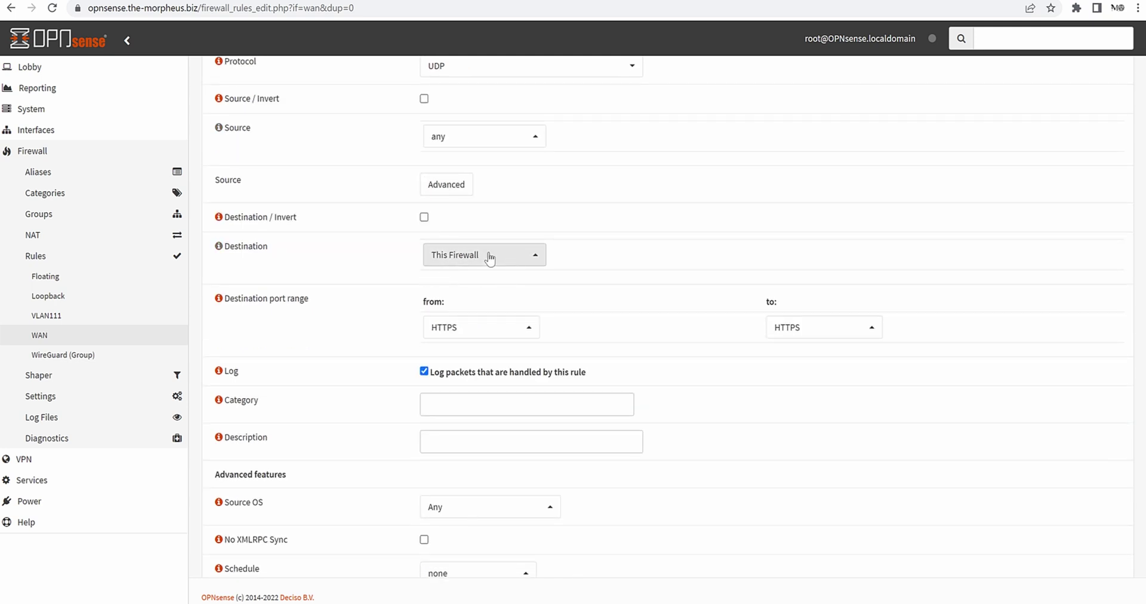
pyautogui.click(448, 328)
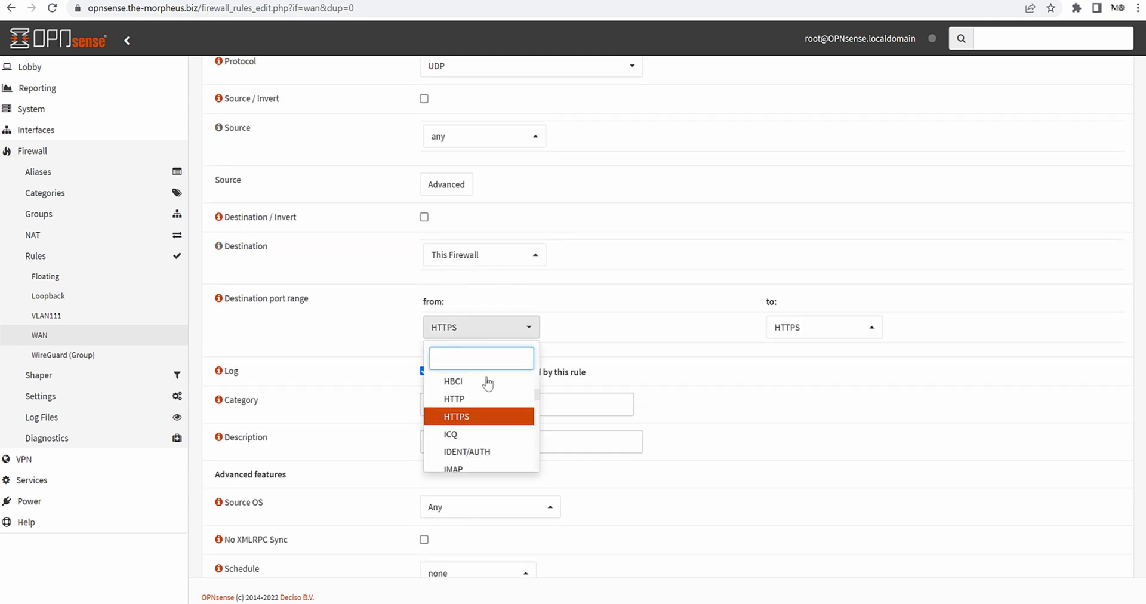
pyautogui.write('wire')
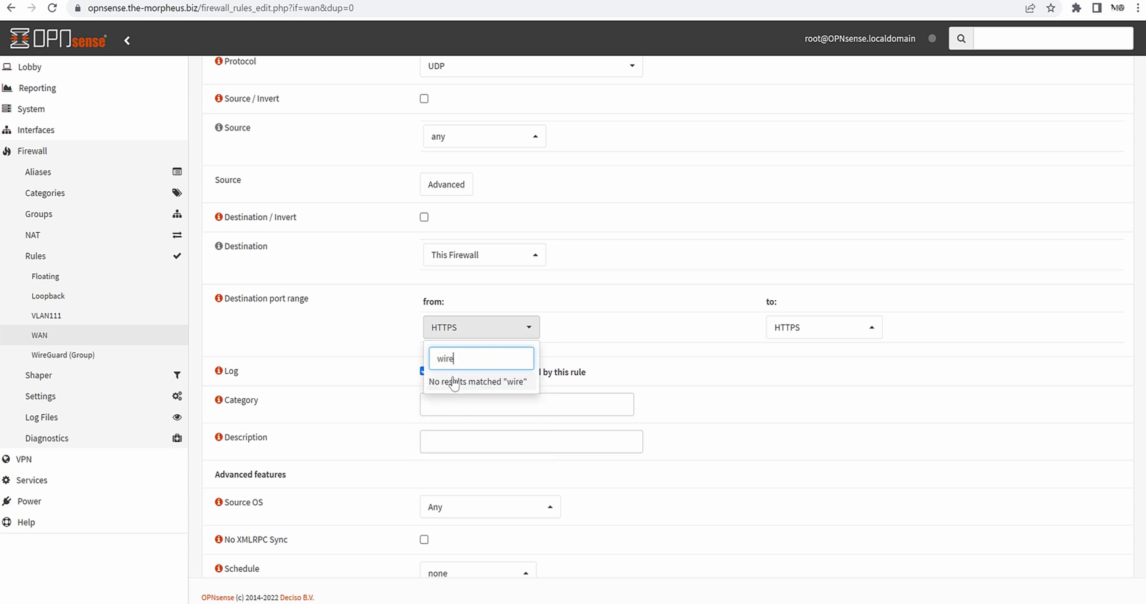
pyautogui.moveTo(456, 358); pyautogui.dragTo(433, 357)
pyautogui.press('BackSpace')
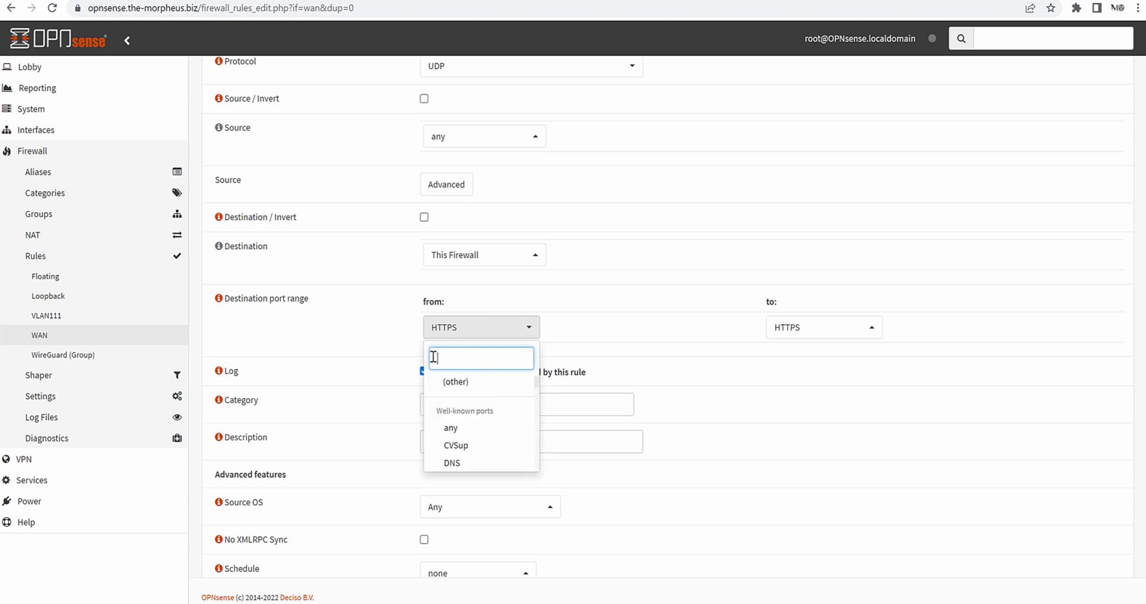
pyautogui.click(456, 382)
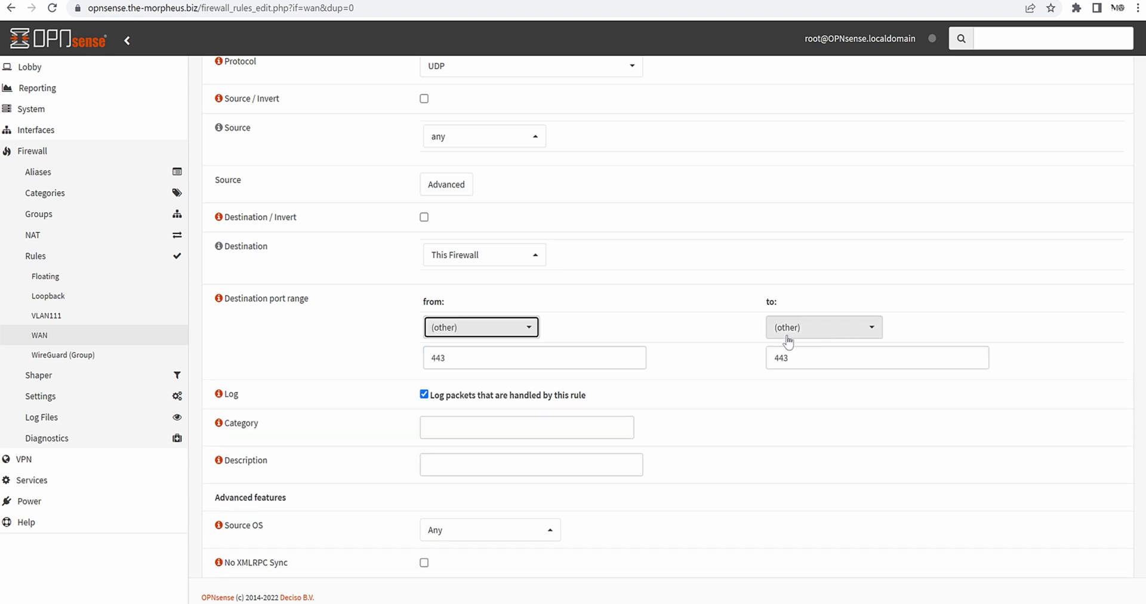
# - Copy port 51820 from the WireGuard endpoint and enter it as both the start and end of the rule's destination port range
pyautogui.click(442, 357)
pyautogui.moveTo(417, 357); pyautogui.dragTo(318, 339)
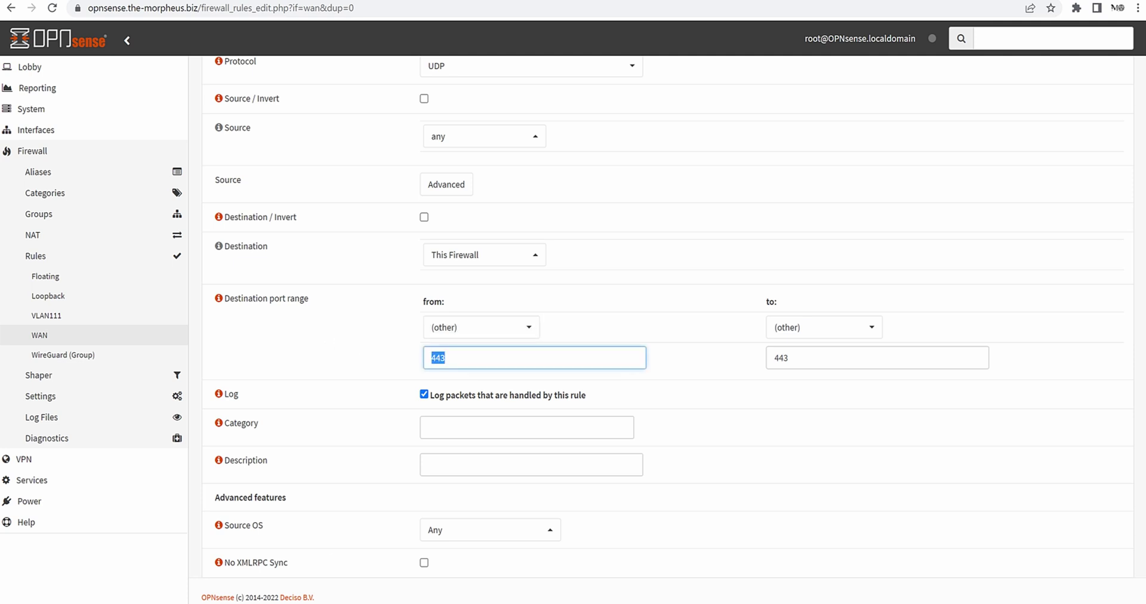
pyautogui.hotkey('alt', 'Tab')
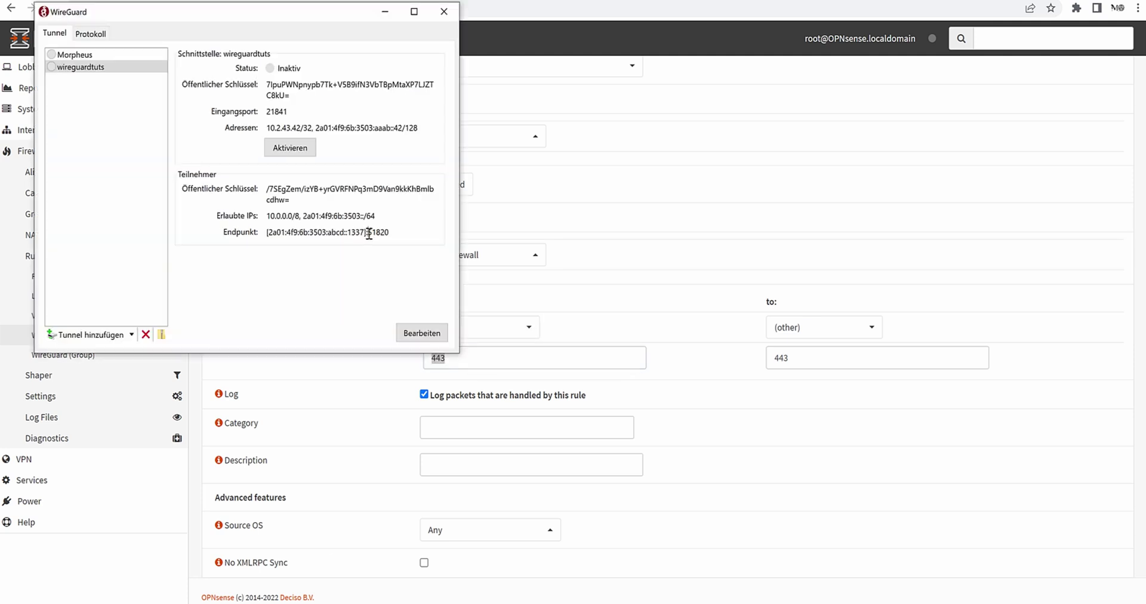
pyautogui.moveTo(369, 233); pyautogui.dragTo(393, 234)
pyautogui.hotkey('ctrl', 'c')
pyautogui.hotkey('alt', 'Tab')
pyautogui.hotkey('ctrl', 'v')
pyautogui.hotkey('ctrl', 'a')
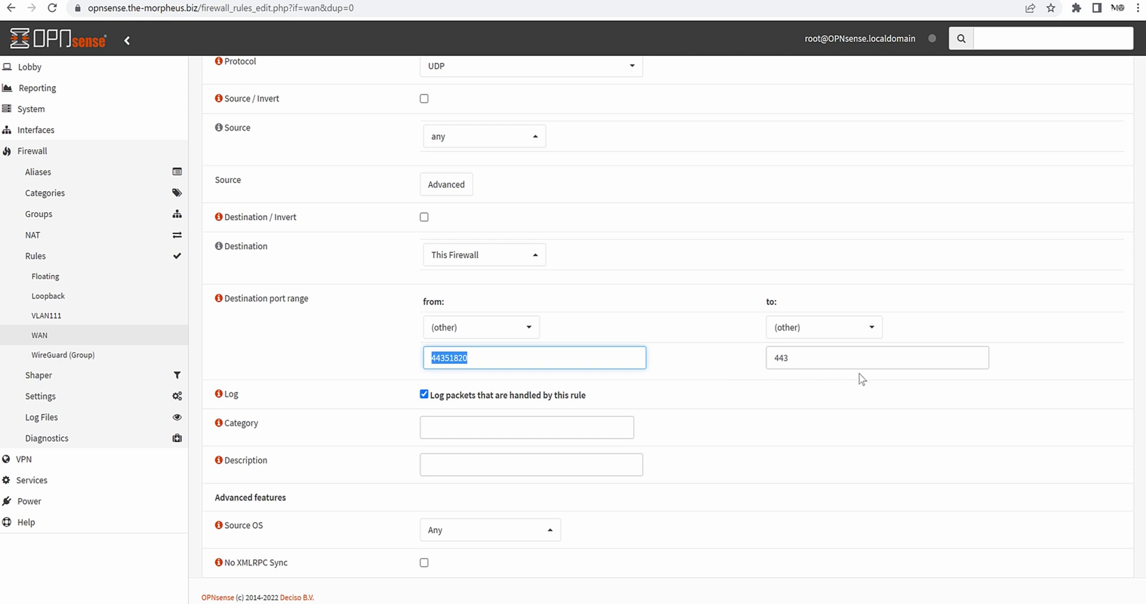
pyautogui.doubleClick(782, 359)
pyautogui.hotkey('ctrl', 'v')
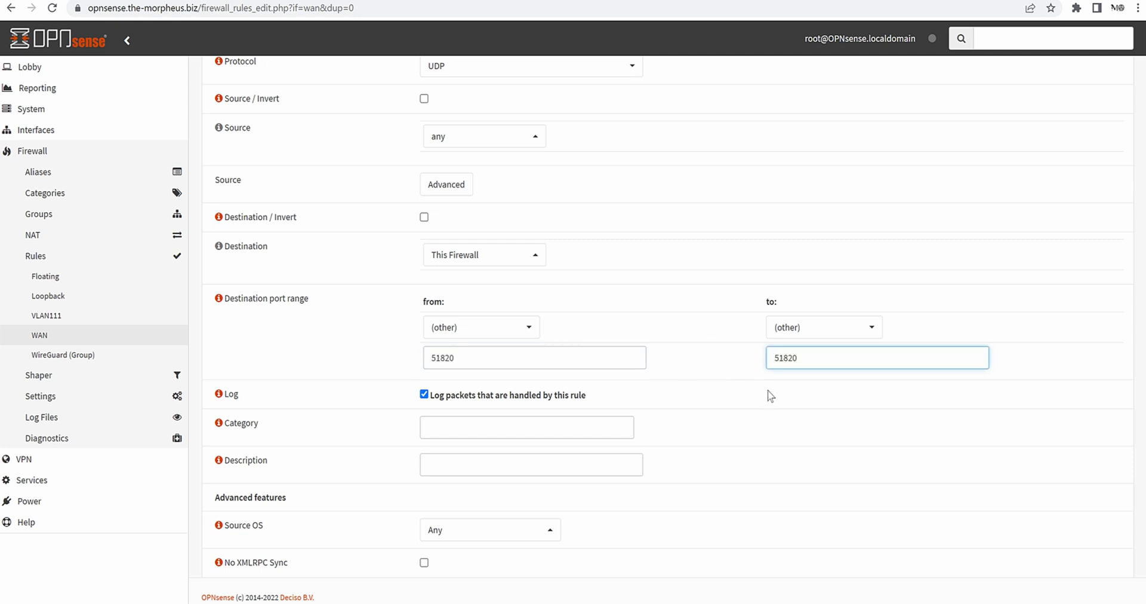
pyautogui.click(772, 430)
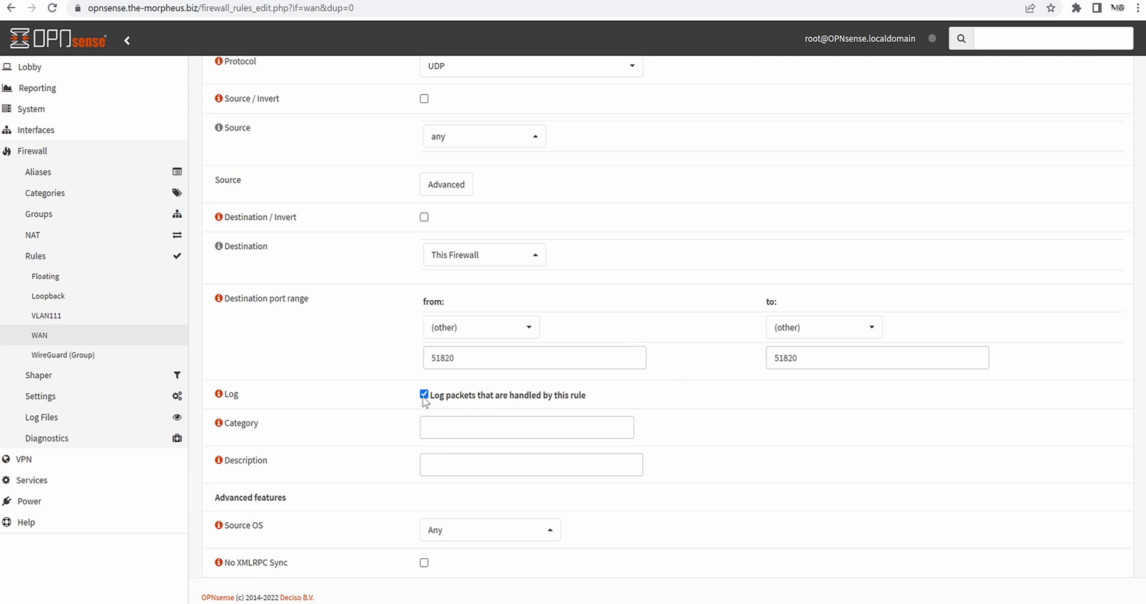
# - Save the cloned UDP rule and apply the firewall changes
pyautogui.scroll(-1, 382, 394)
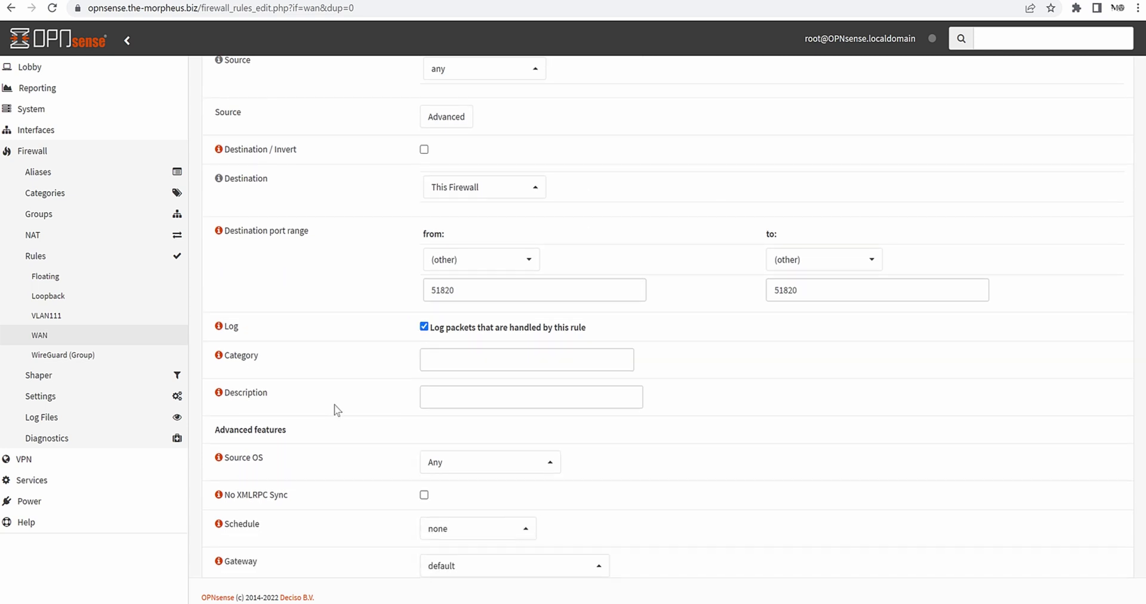
pyautogui.scroll(-2, 353, 387)
pyautogui.click(447, 544)
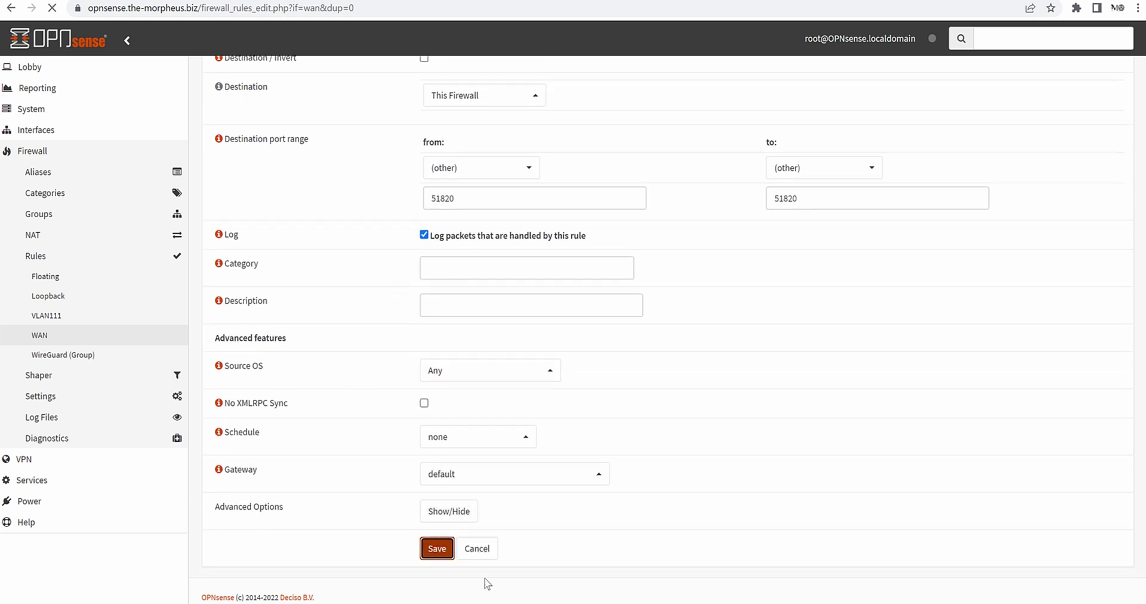
pyautogui.click(1080, 130)
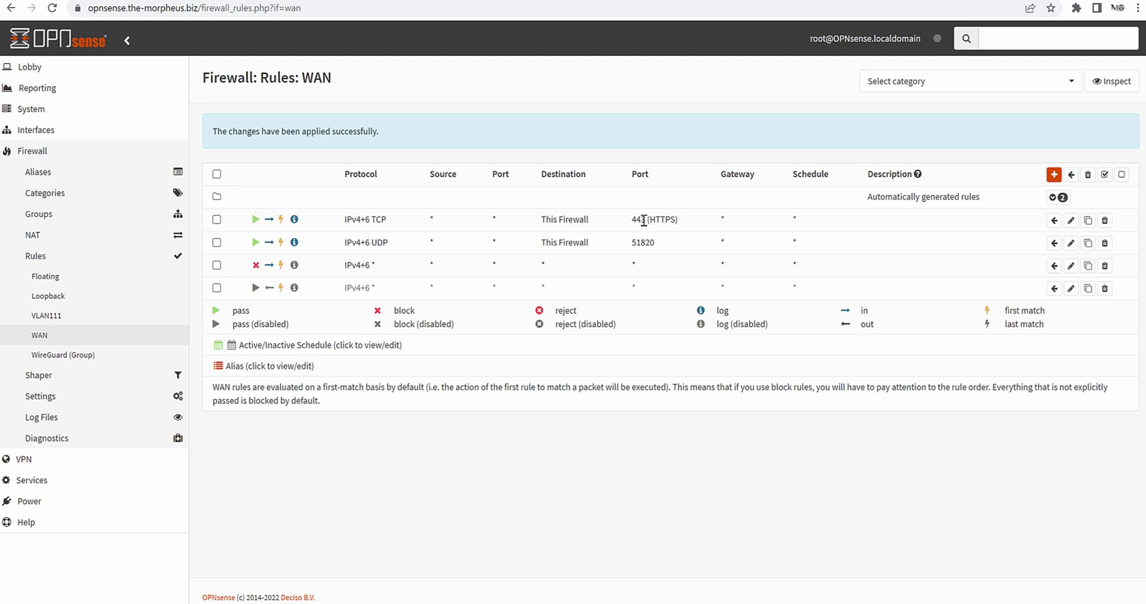
# - Check the protocol and destination port of the new UDP rule in the WAN rule list
pyautogui.doubleClick(643, 242)
pyautogui.click(615, 501)
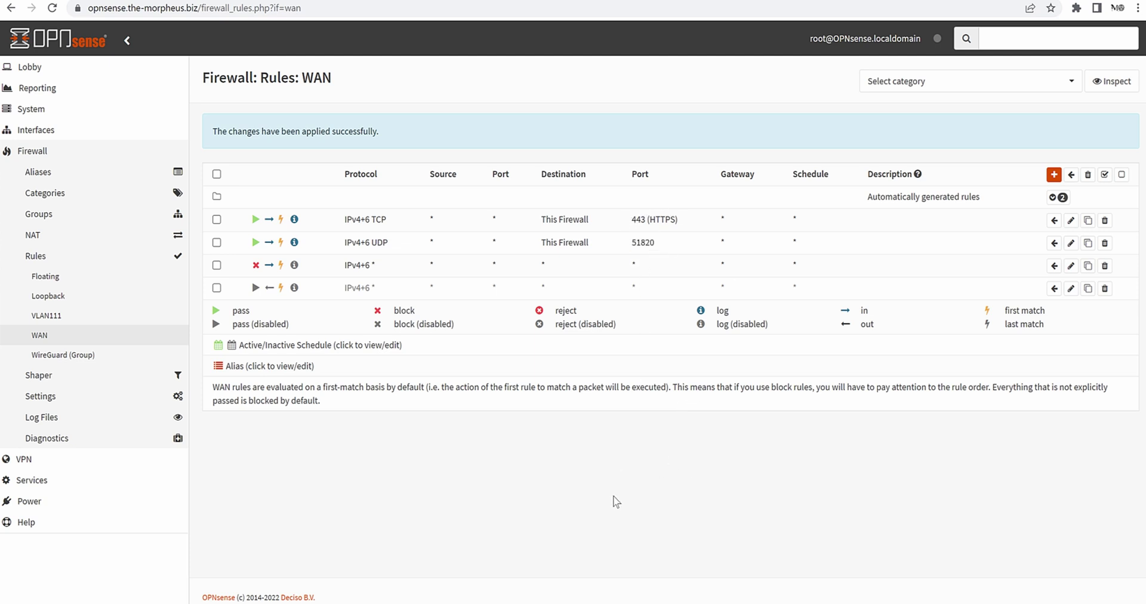
pyautogui.doubleClick(375, 241)
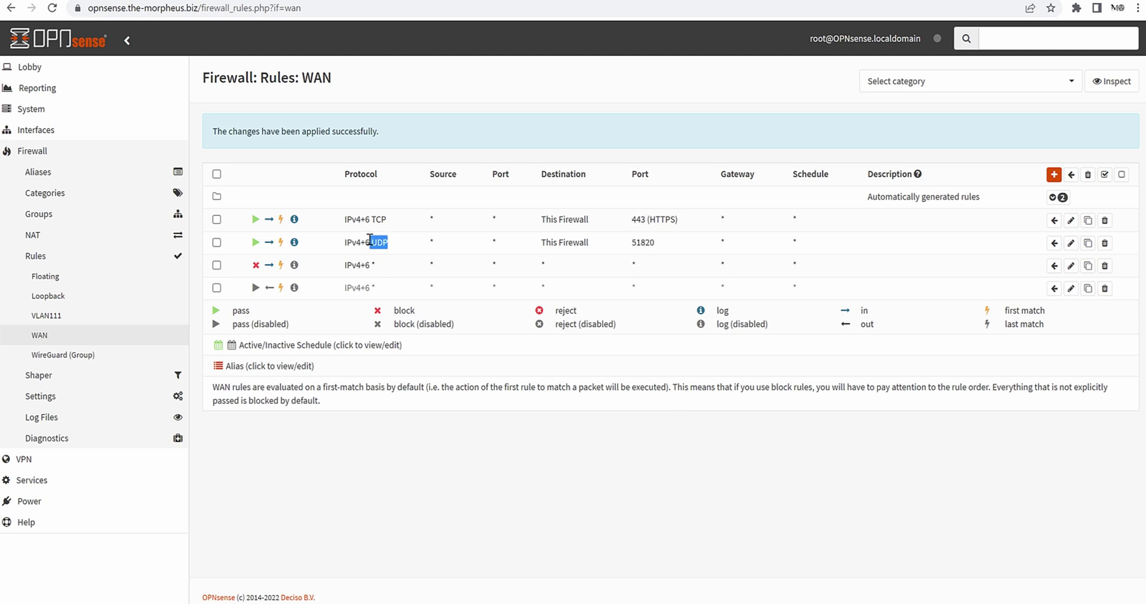
pyautogui.doubleClick(641, 242)
pyautogui.click(606, 472)
# - Switch to WireGuard, activate the wireguardtuts tunnel, and reload the OPNsense WAN rules page
pyautogui.hotkey('alt', 'Tab')
pyautogui.click(299, 154)
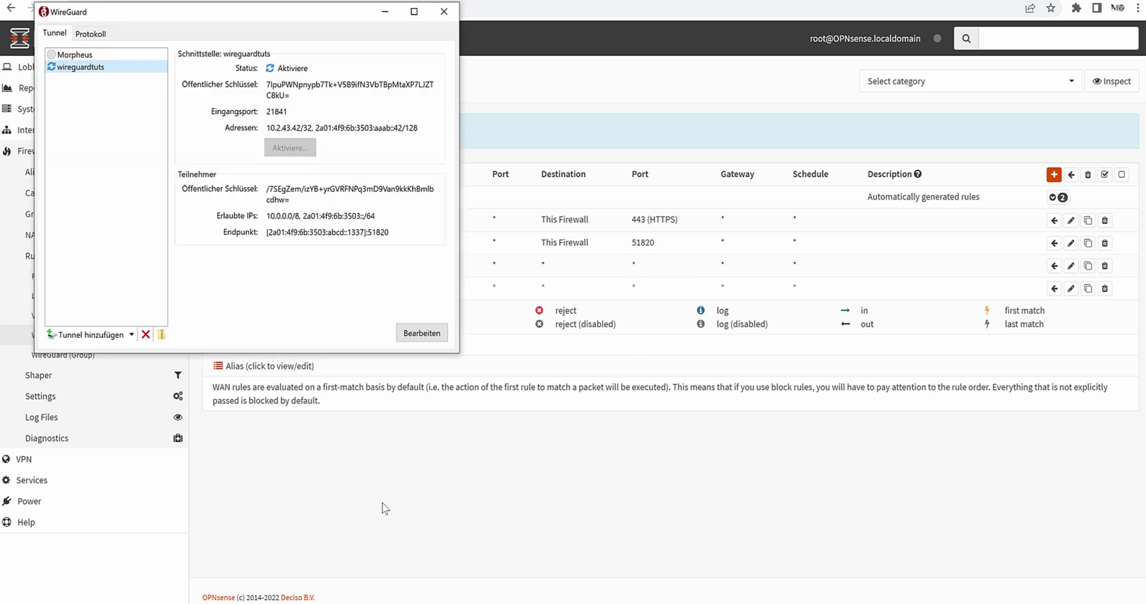
pyautogui.click(338, 487)
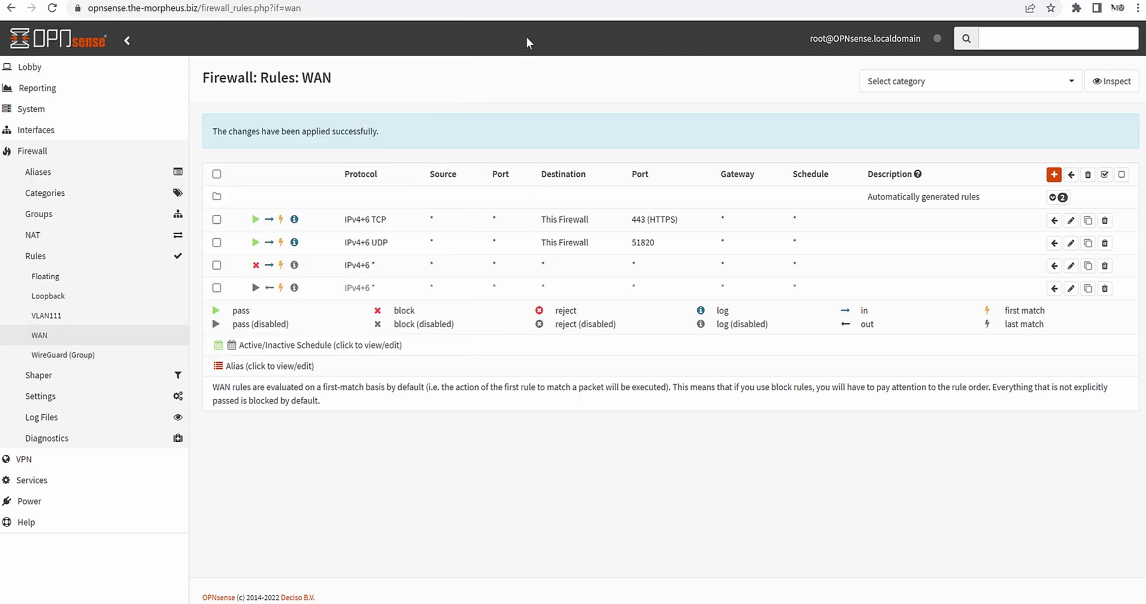
pyautogui.click(468, 3)
pyautogui.click(53, 8)
# - Examine the destination ports of the UDP and TCP pass rules in the WAN rule list
pyautogui.moveTo(656, 244); pyautogui.dragTo(634, 240)
pyautogui.click(666, 241)
pyautogui.moveTo(632, 219); pyautogui.dragTo(681, 222)
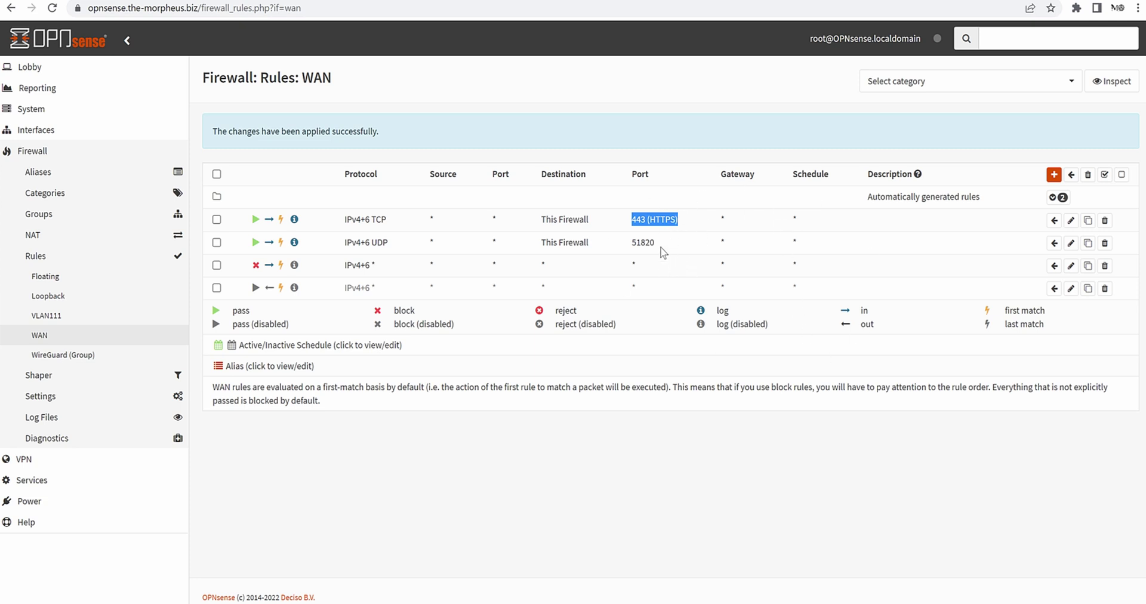
# - Compare the ports of the WAN pass rules, check the WireGuard rule's UDP protocol, and inspect the wireguardtuts tunnel in WireGuard
pyautogui.moveTo(662, 250); pyautogui.dragTo(631, 244)
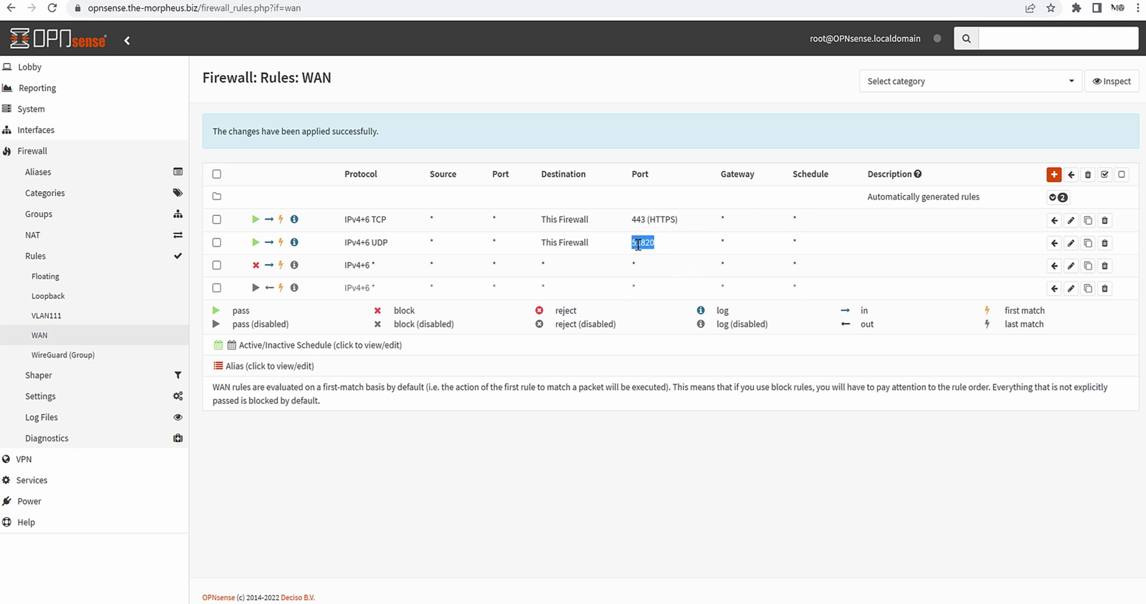
pyautogui.click(766, 310)
pyautogui.tripleClick(653, 218)
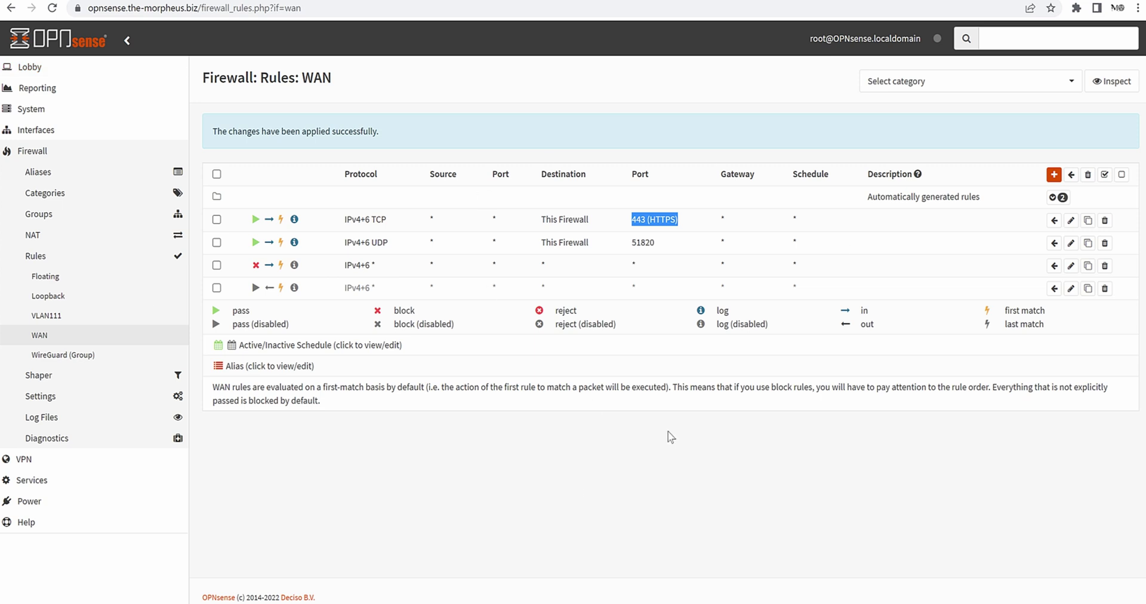
pyautogui.doubleClick(653, 241)
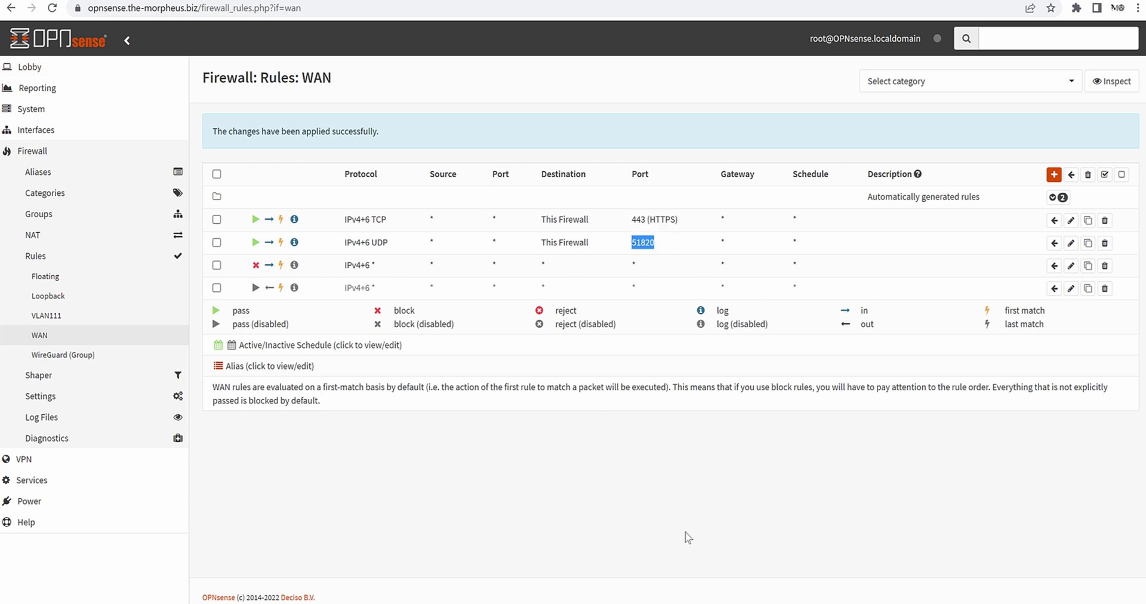
pyautogui.click(481, 399)
pyautogui.moveTo(366, 242); pyautogui.dragTo(390, 243)
pyautogui.click(472, 503)
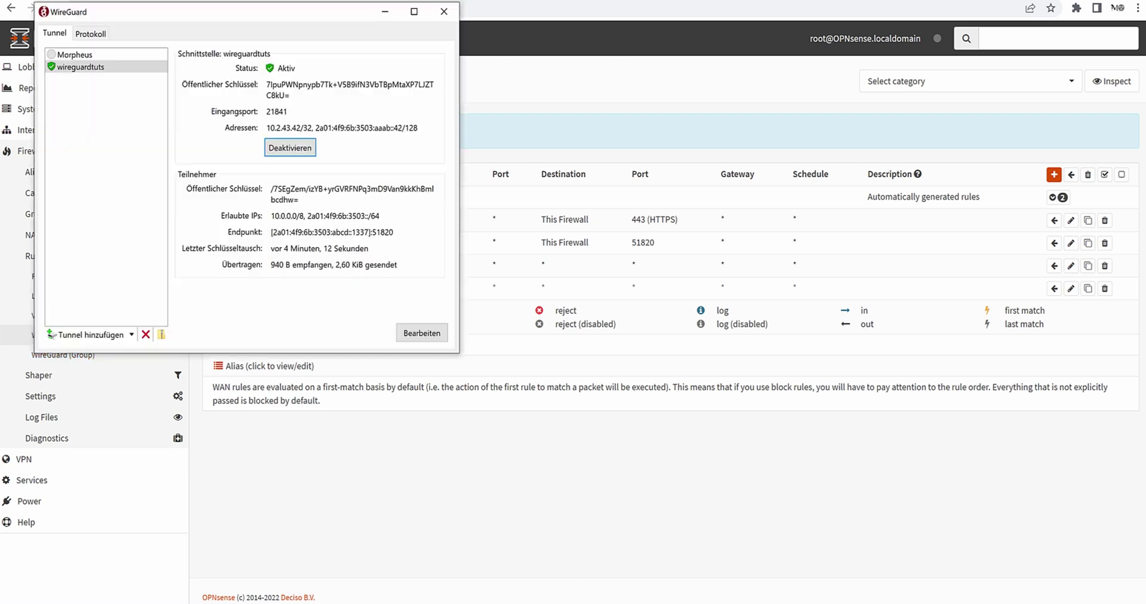
pyautogui.click(87, 66)
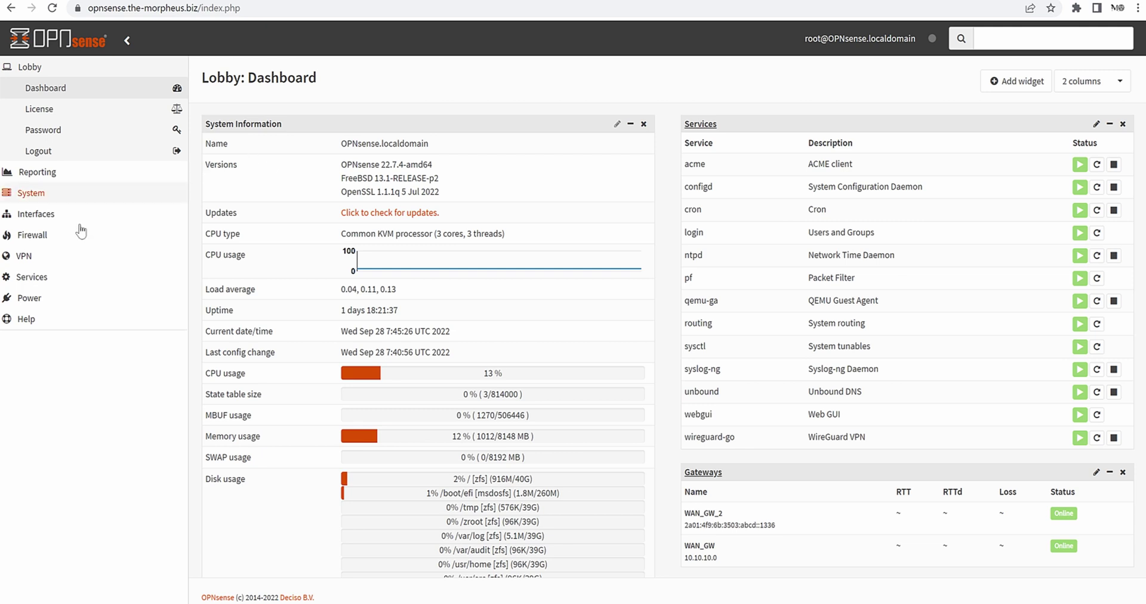
# - In OPNsense, disable the TCP 443 (HTTPS) pass rule in the WAN firewall rules and apply the changes
pyautogui.click(45, 236)
pyautogui.click(50, 257)
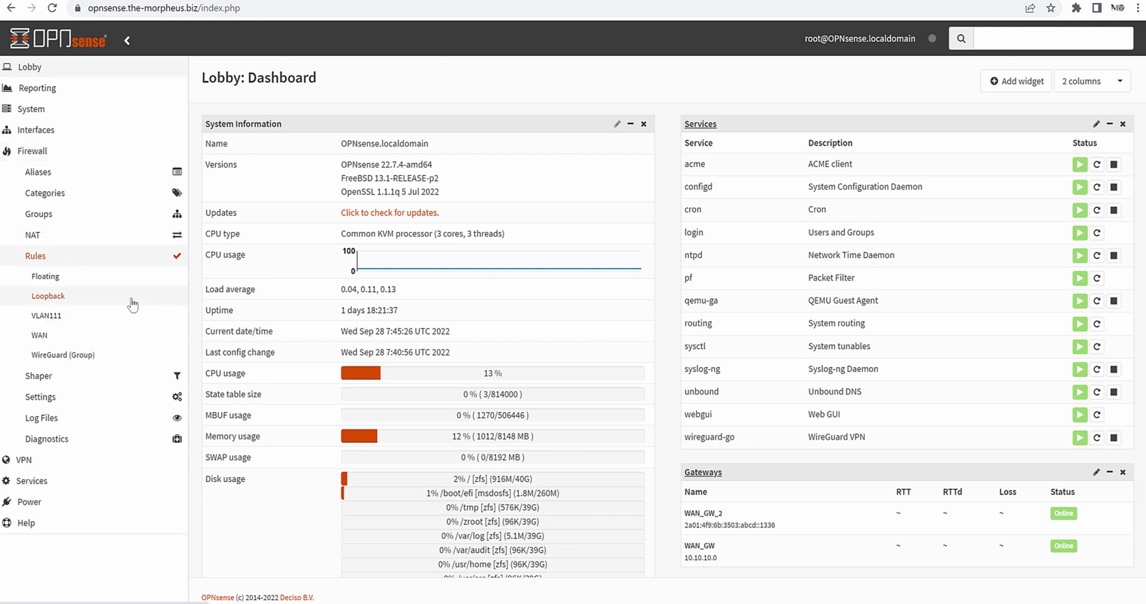
pyautogui.click(76, 336)
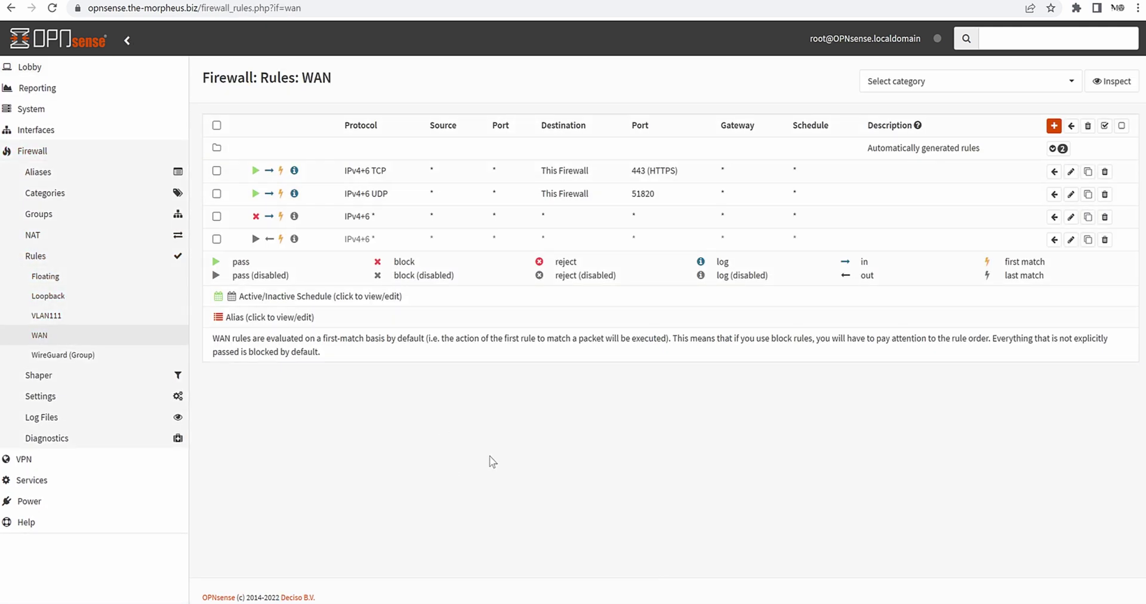
pyautogui.click(256, 171)
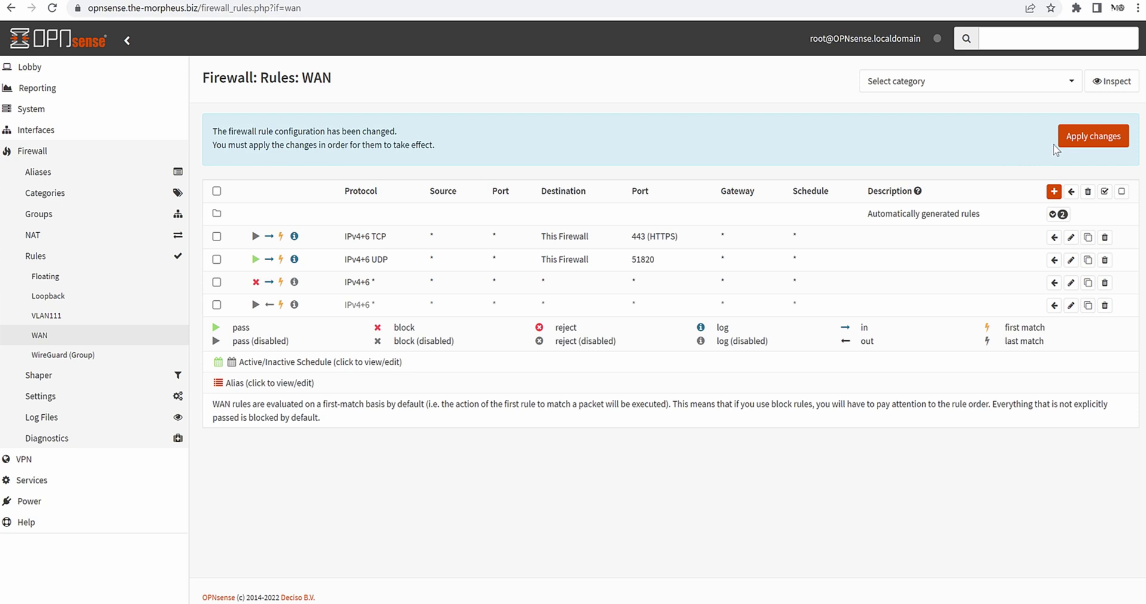
pyautogui.click(1102, 136)
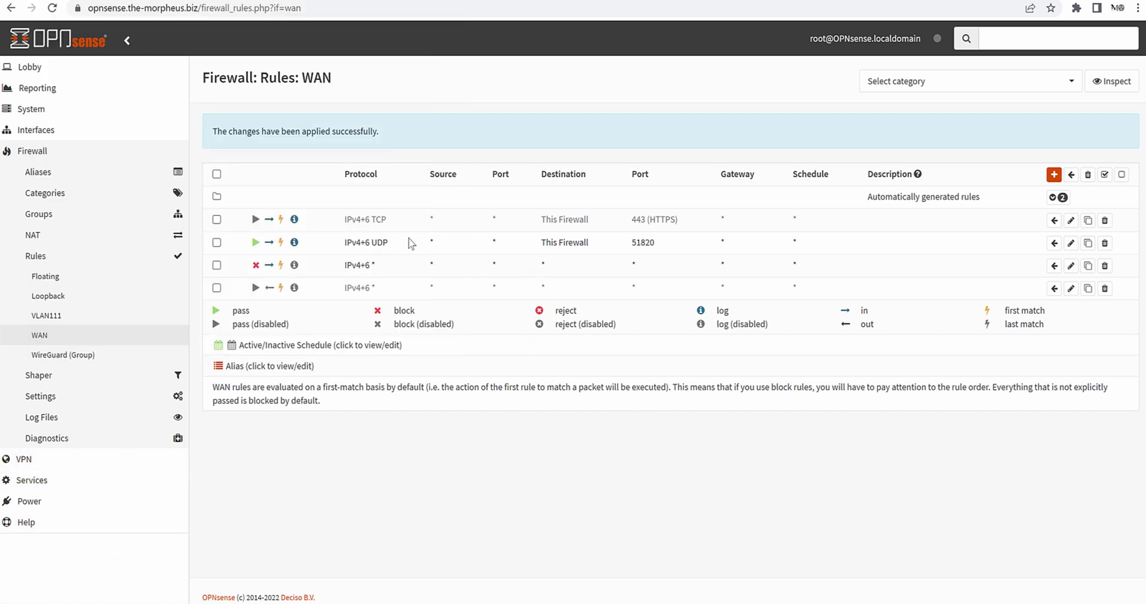
# - Check the UDP 51820 pass rule and reload OPNsense to test web access through the tunnel
pyautogui.moveTo(238, 246); pyautogui.dragTo(692, 254)
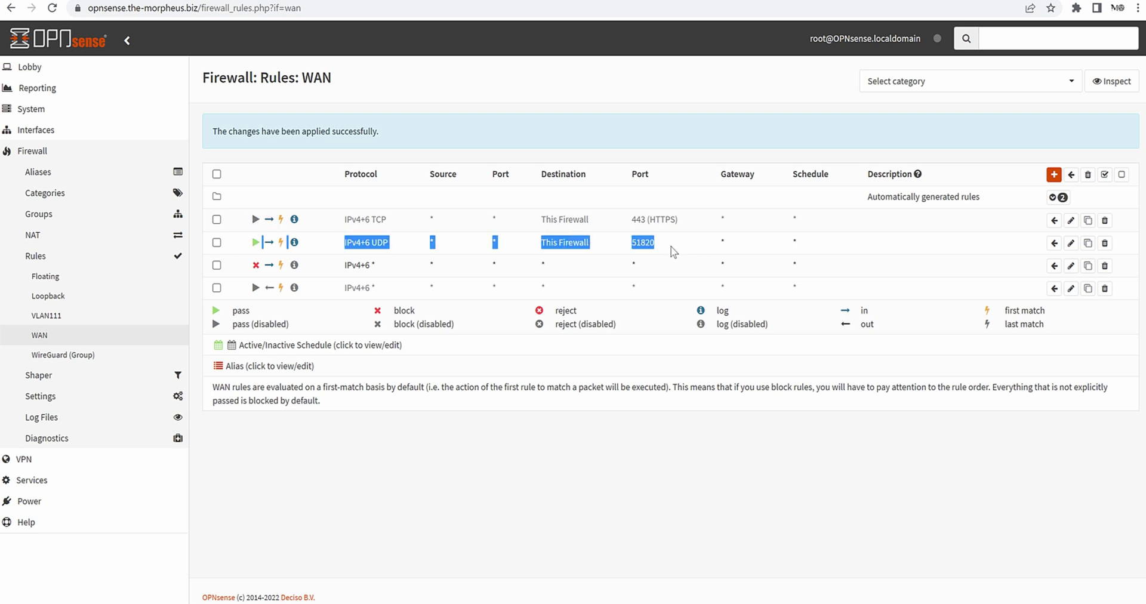
pyautogui.click(558, 234)
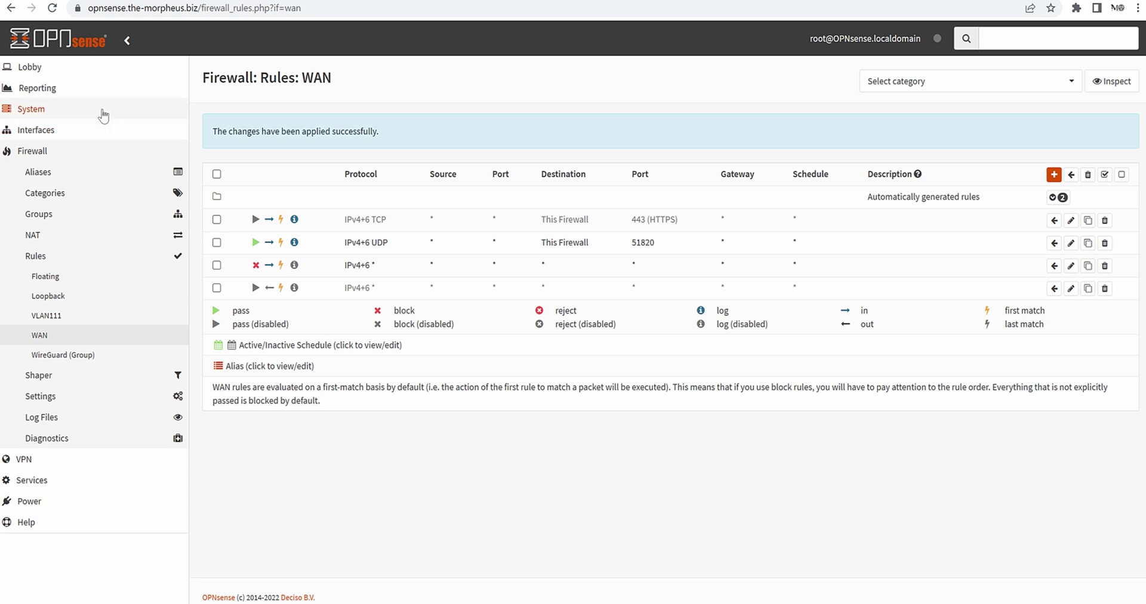
pyautogui.click(53, 8)
pyautogui.click(677, 124)
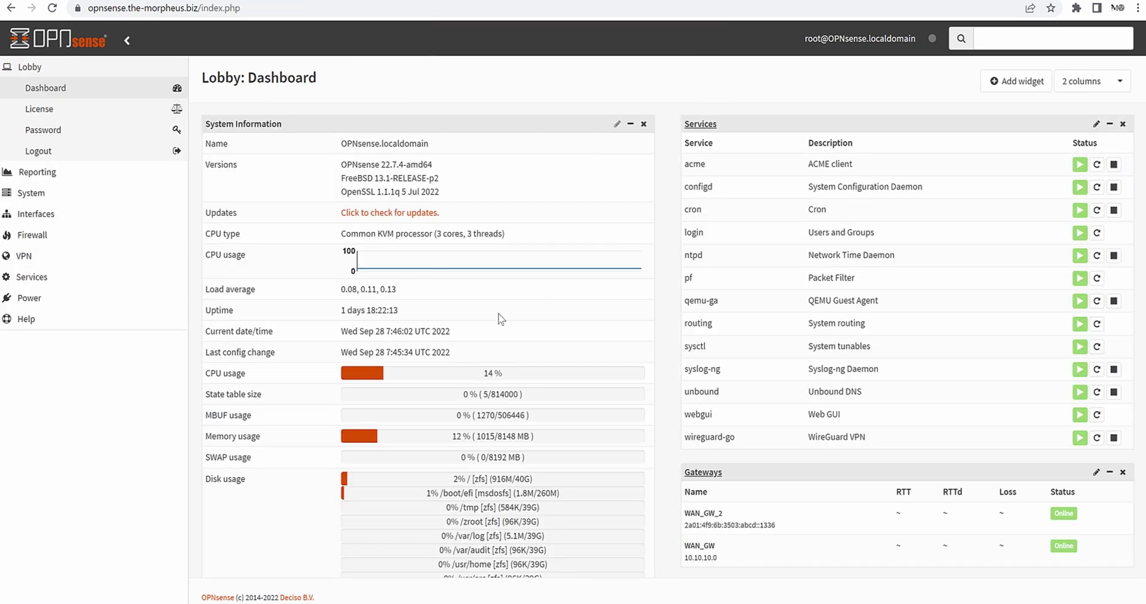
# - Switch to WireGuard, deactivate the wireguardtuts tunnel, and return to OPNsense to test dashboard access without it
pyautogui.hotkey('alt', 'Tab')
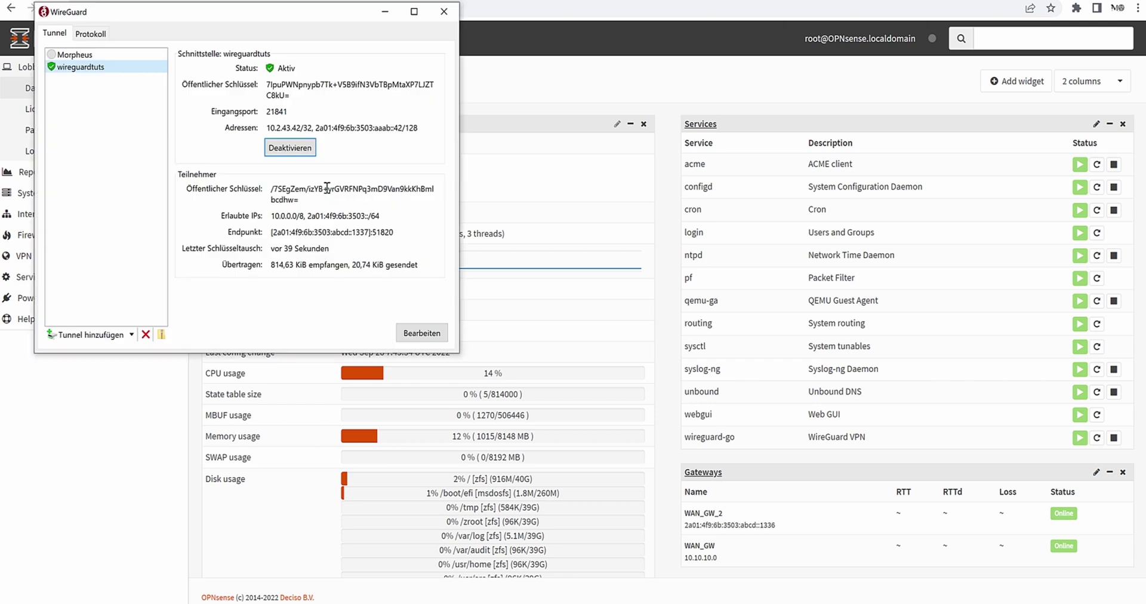
pyautogui.click(290, 148)
pyautogui.click(97, 97)
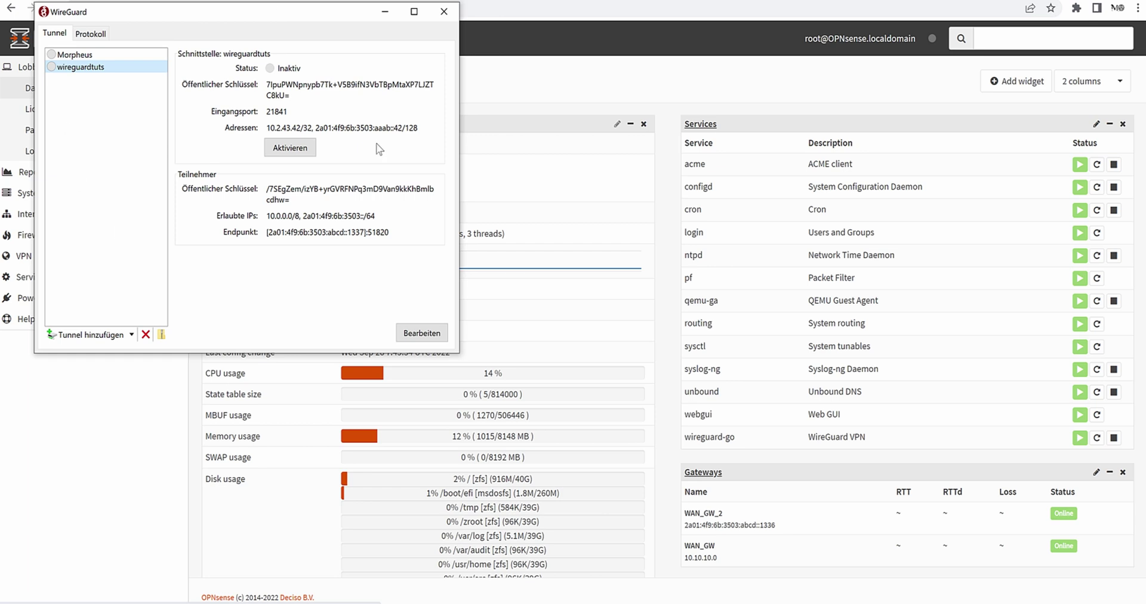
pyautogui.click(146, 452)
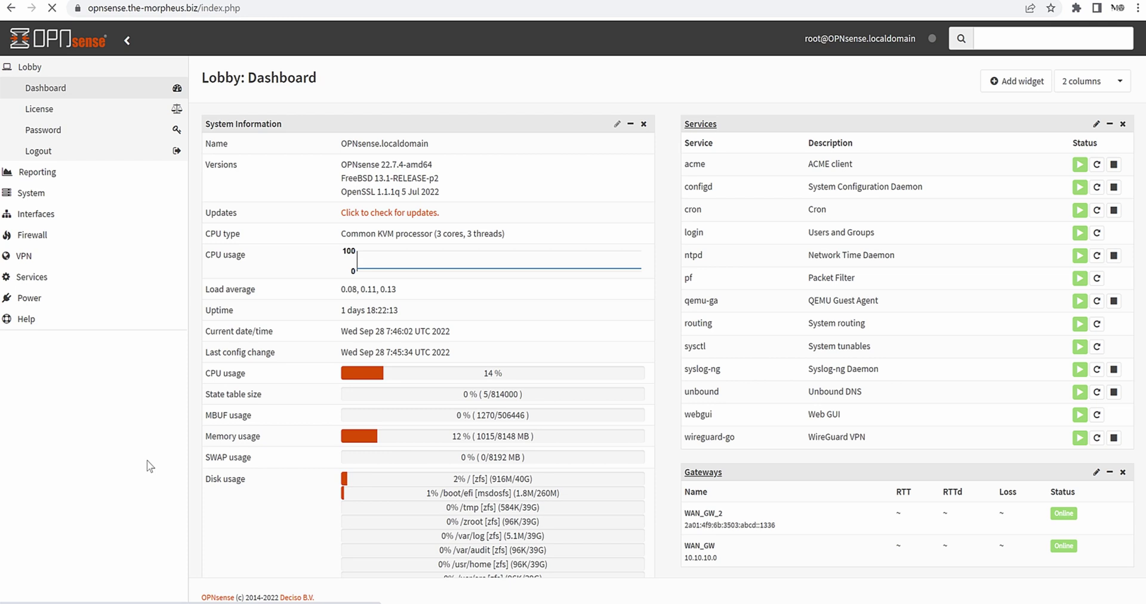